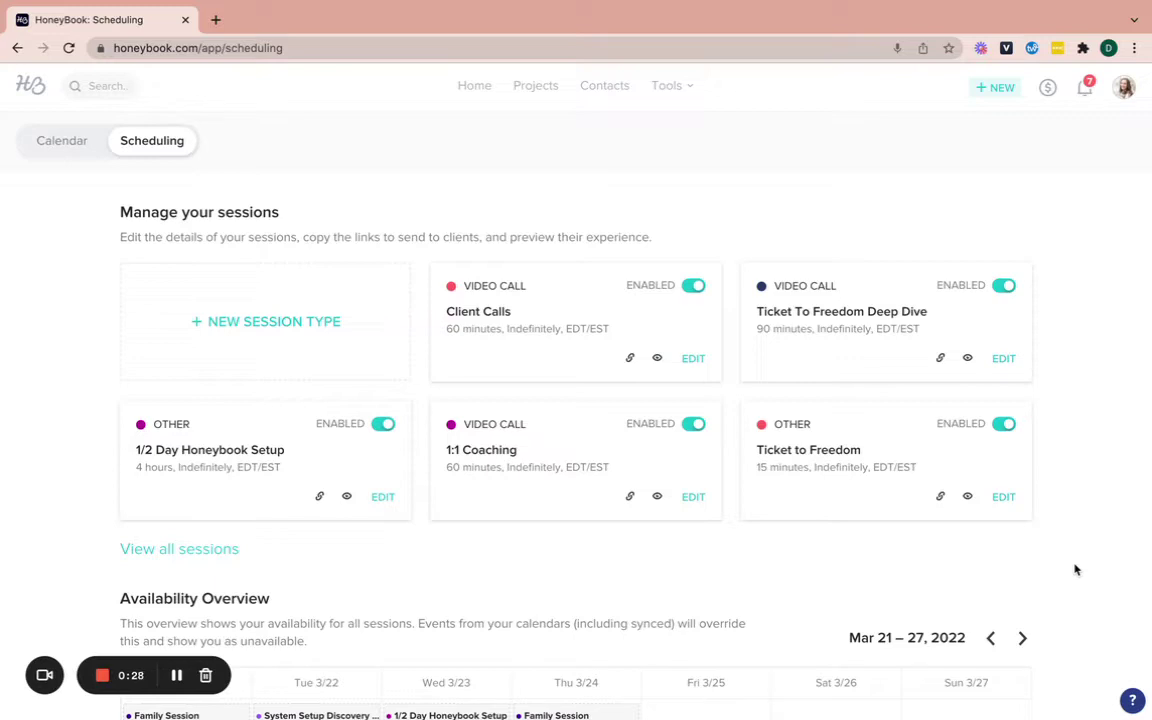
left_click(582, 323)
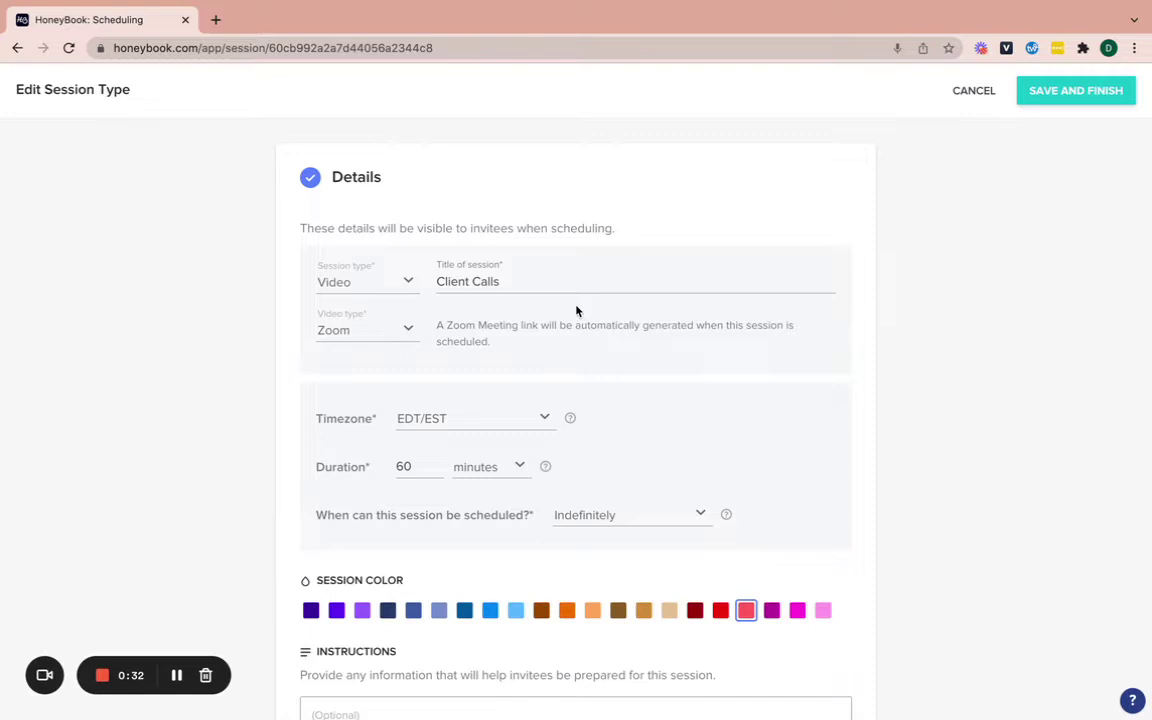
left_click(437, 279)
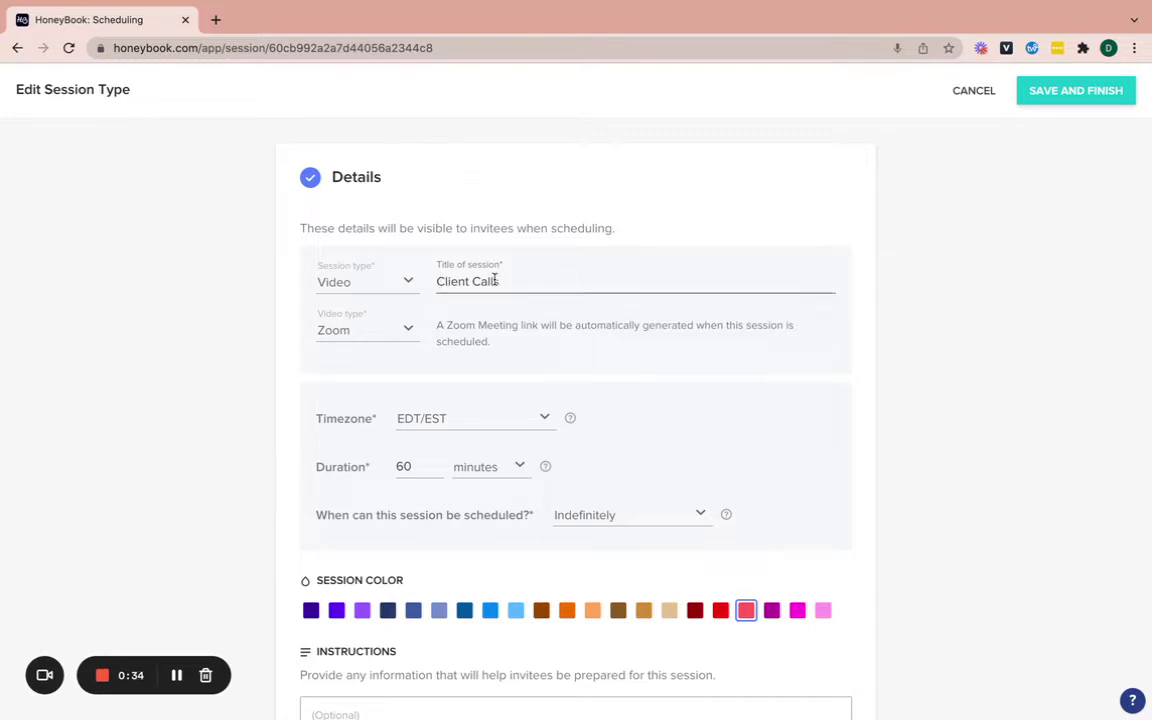
left_click(342, 283)
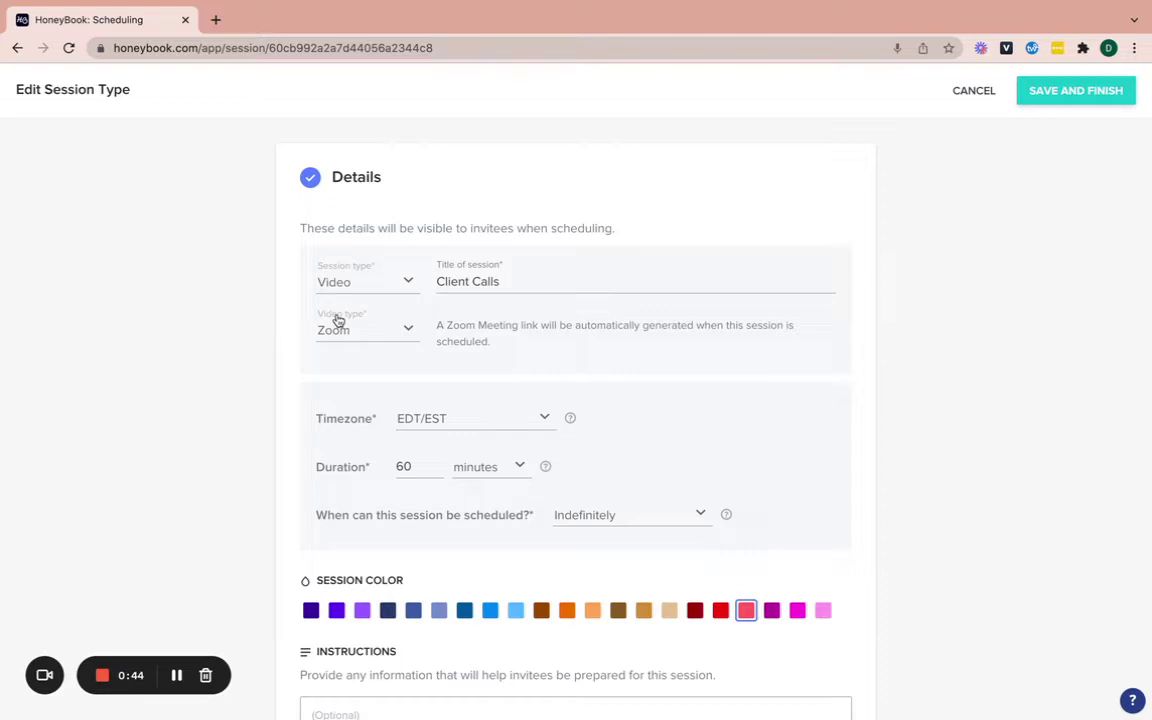
scroll(338, 320, "down", 2)
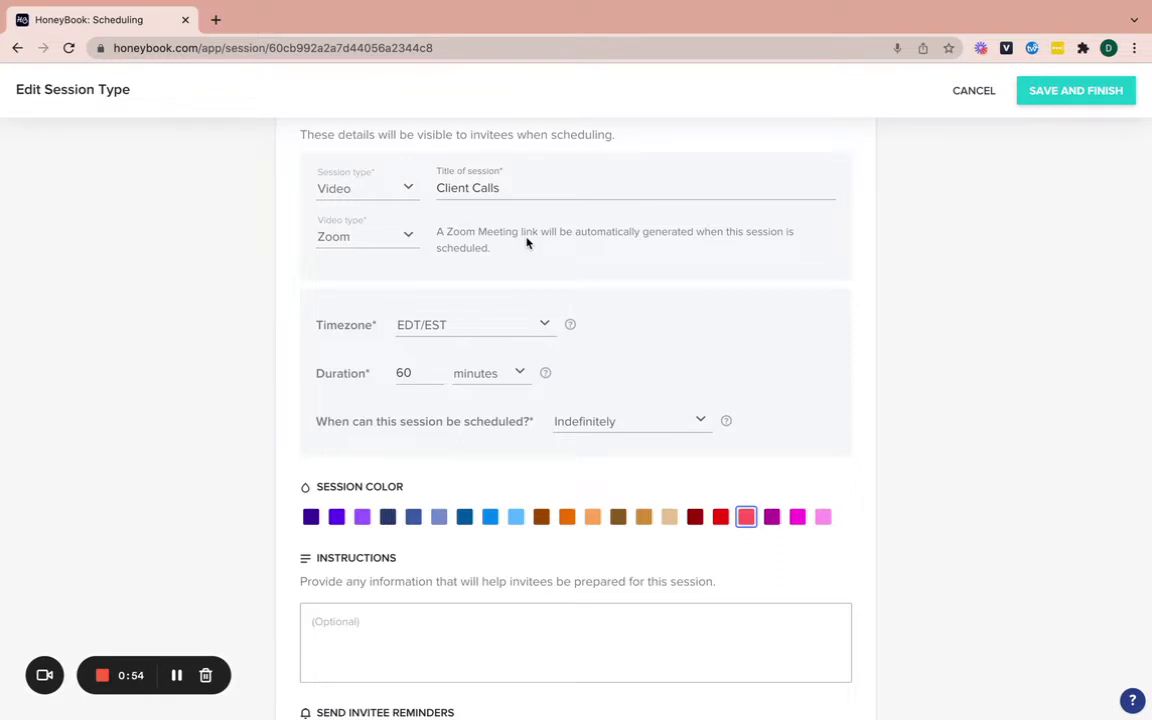
scroll(522, 275, "down", 3)
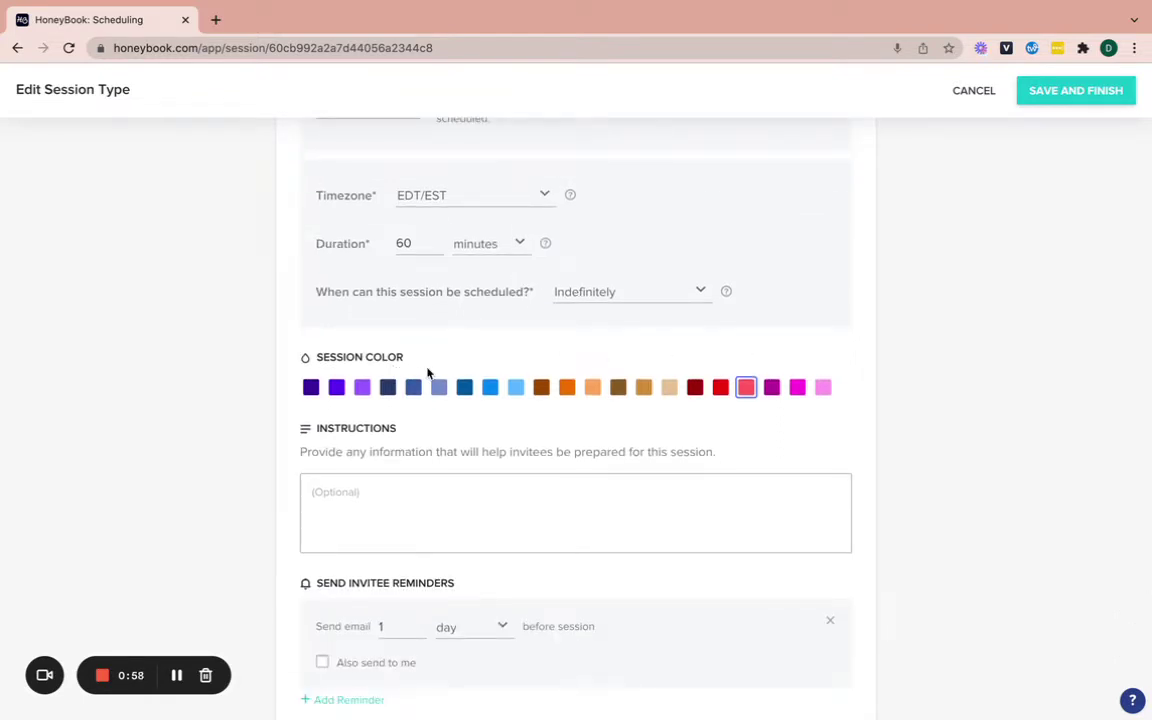
scroll(435, 385, "down", 4)
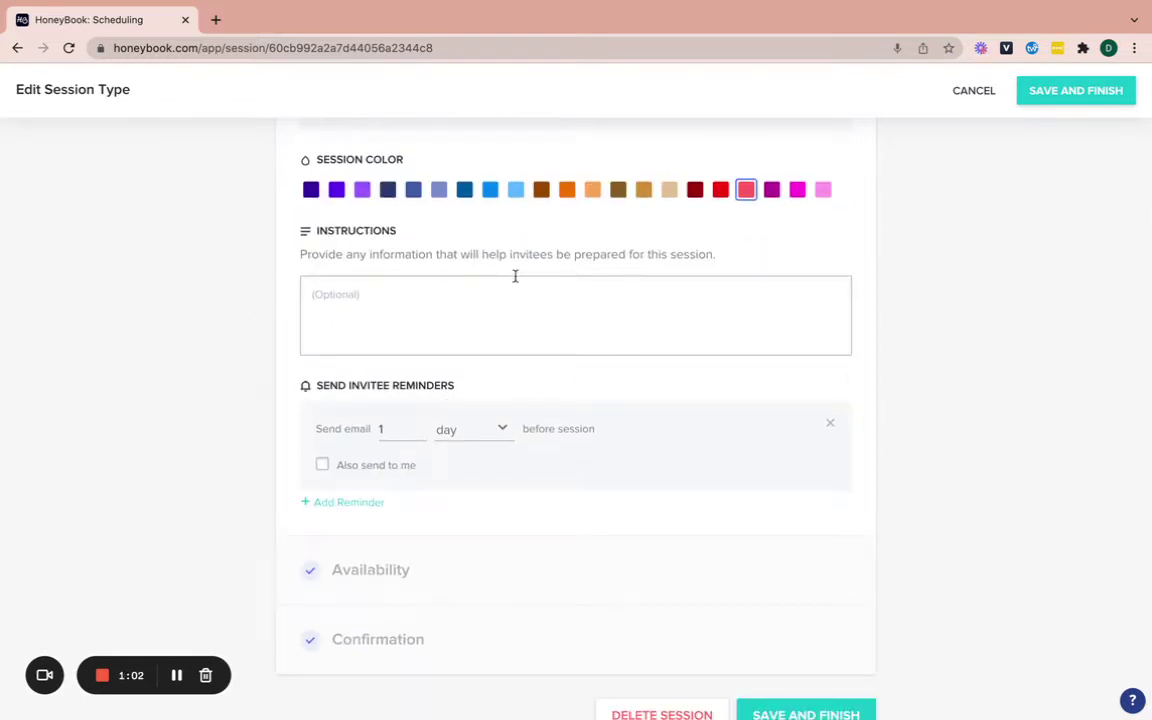
scroll(520, 416, "down", 1)
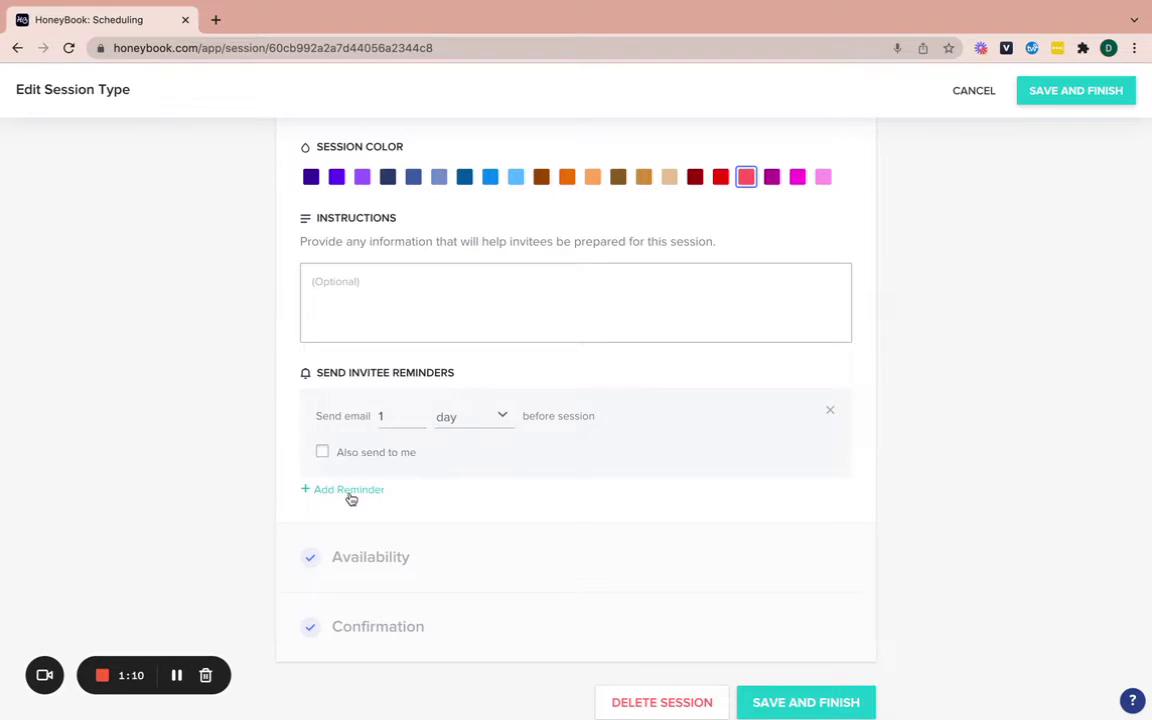
Step: Expand Availability, move to the Mar 28 – Apr 3 week and open Monday 3/28
left_click(362, 552)
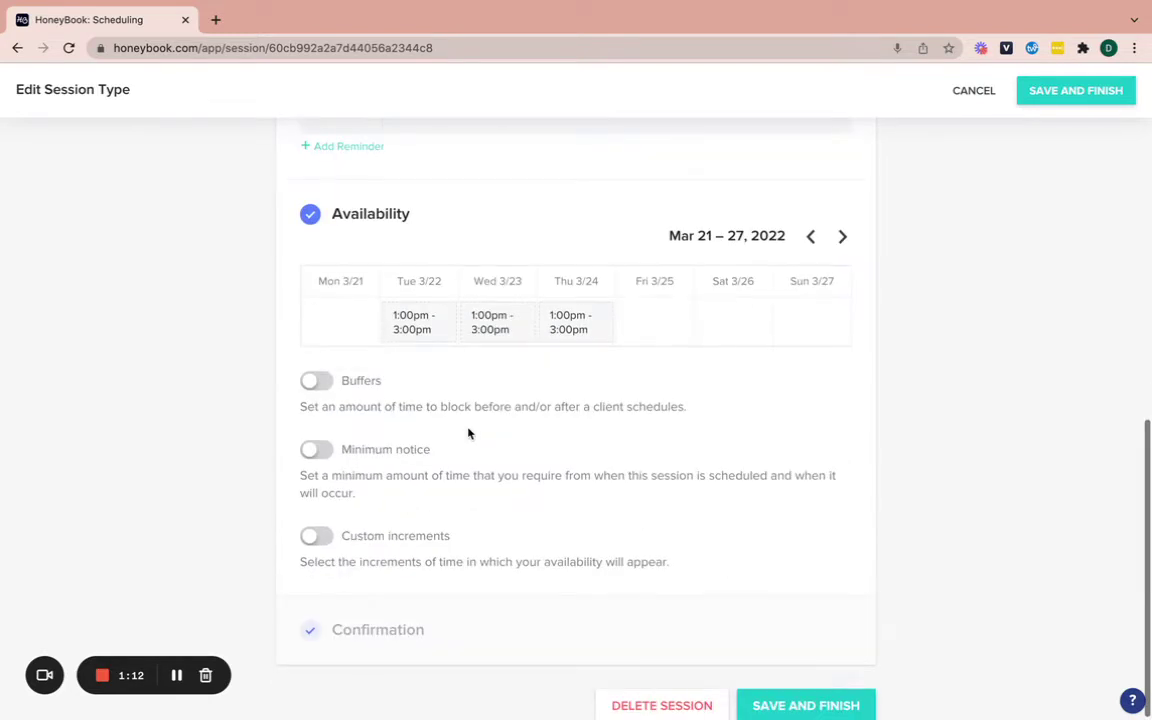
left_click(842, 237)
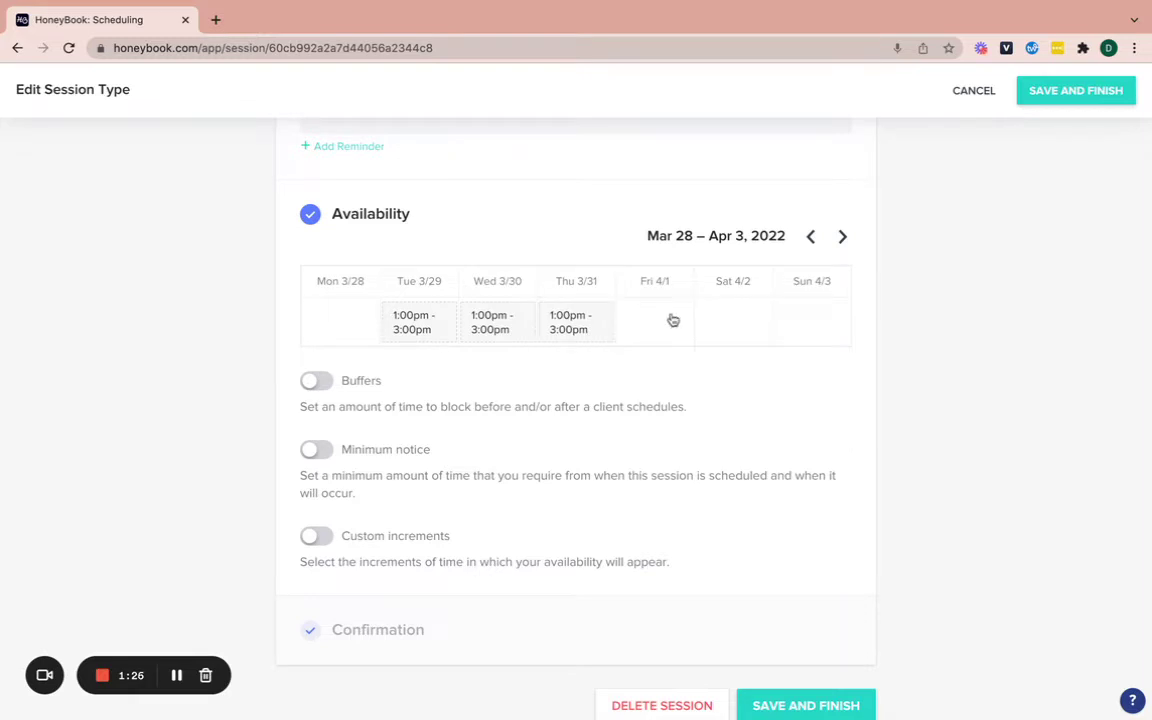
left_click(324, 316)
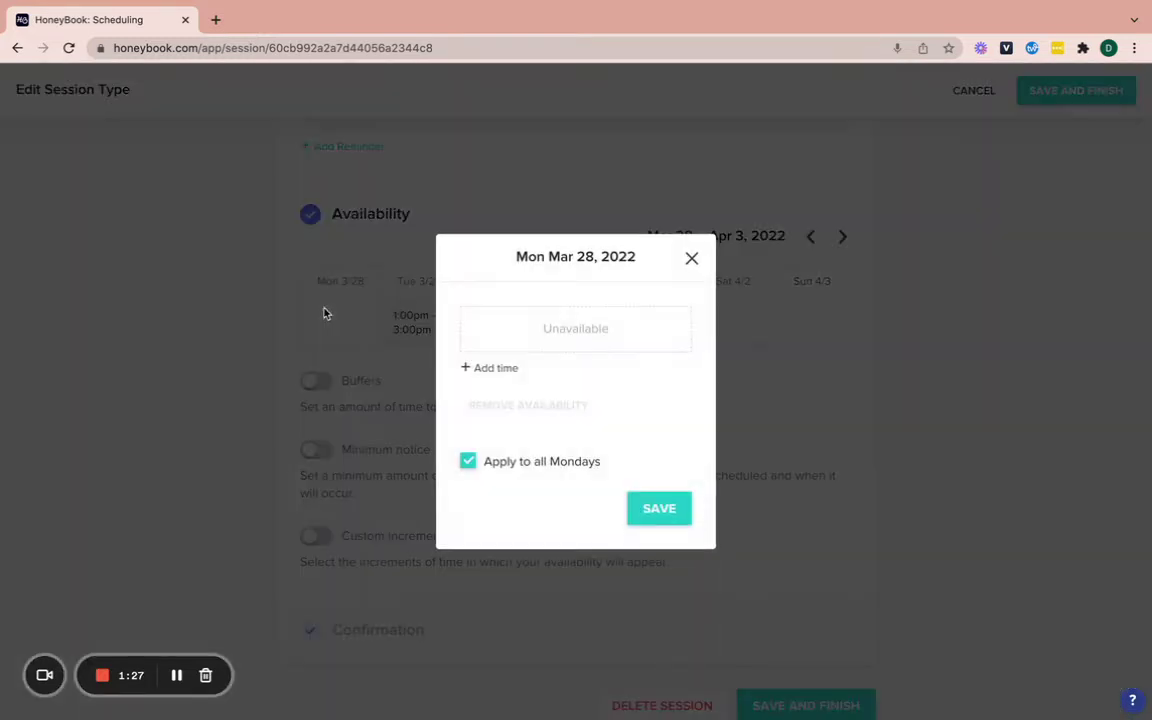
Step: Try 1:00 pm–4:00 pm hours for this Monday only, then close the dialog without saving
left_click(494, 368)
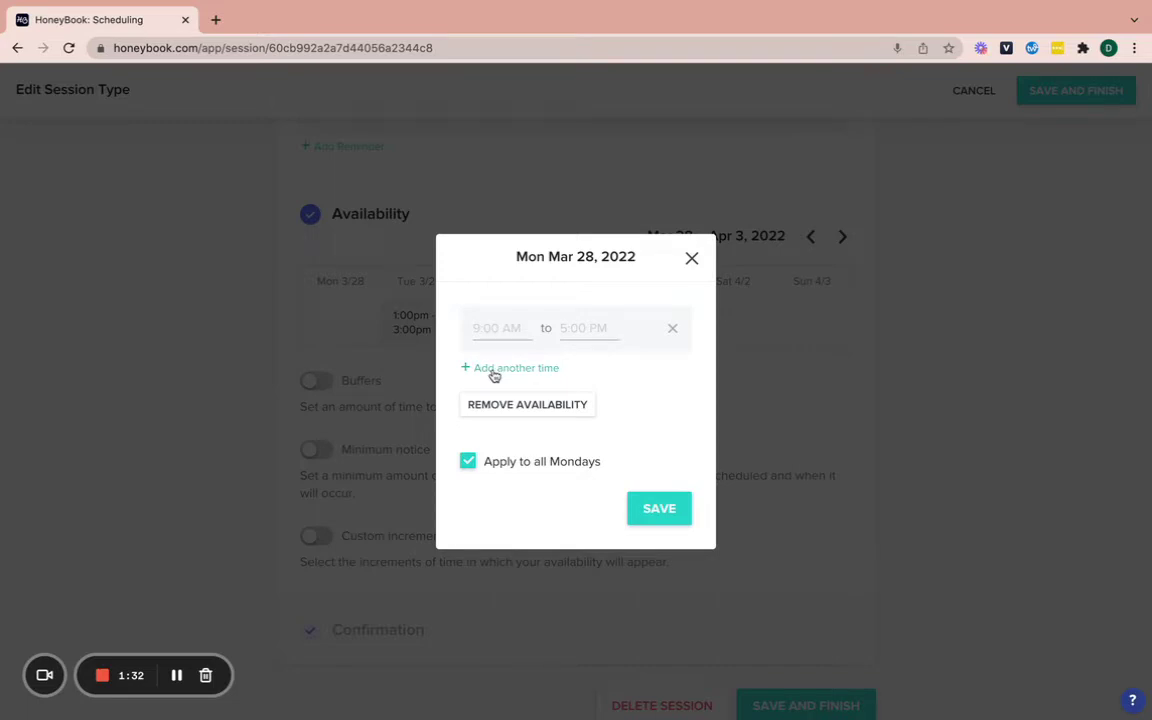
left_click(505, 328)
left_click(507, 395)
left_click(576, 328)
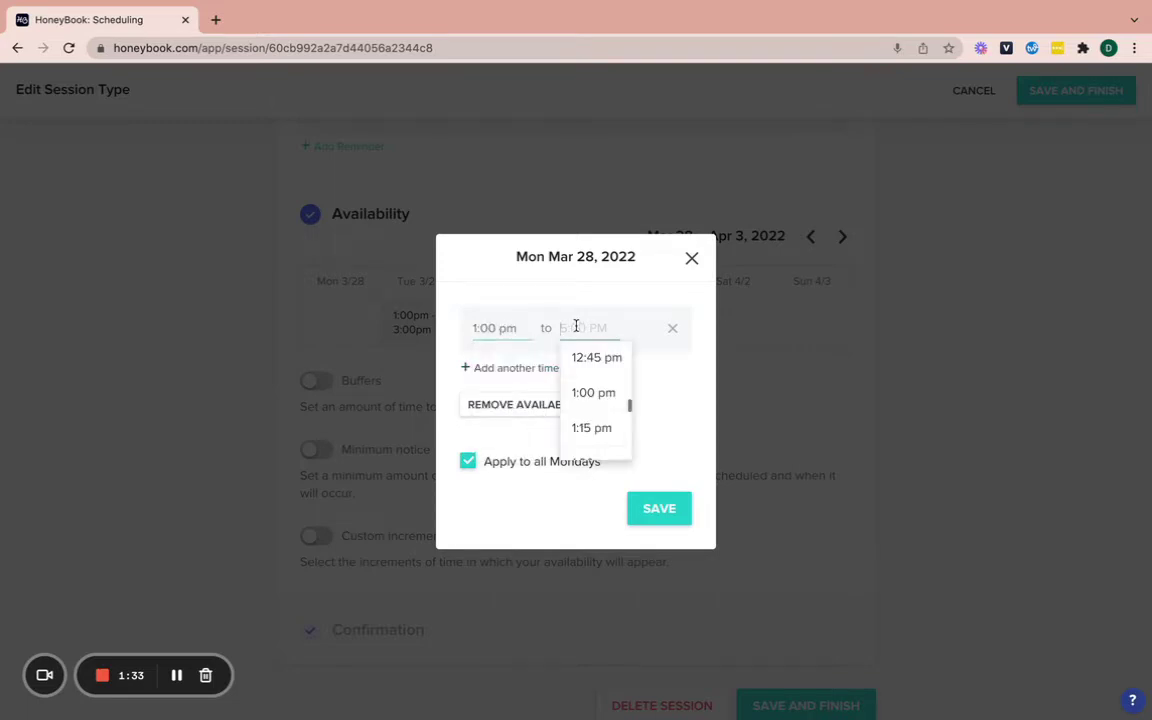
scroll(577, 422, "down", 5)
scroll(577, 420, "down", 2)
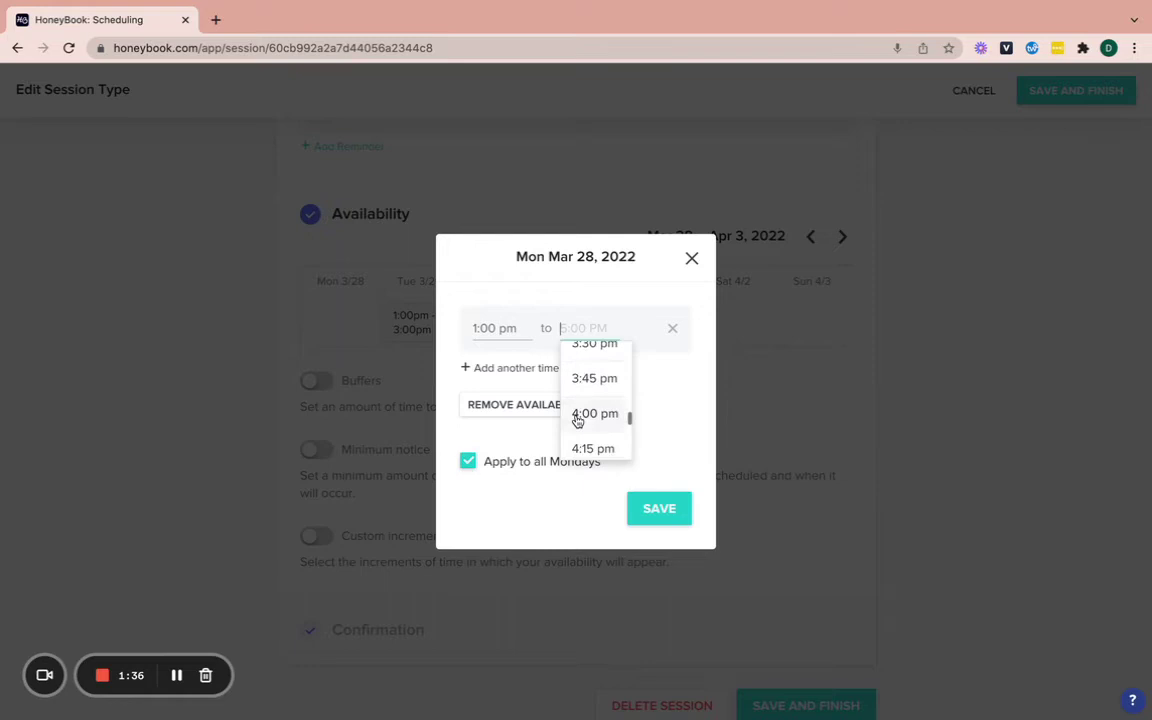
left_click(577, 415)
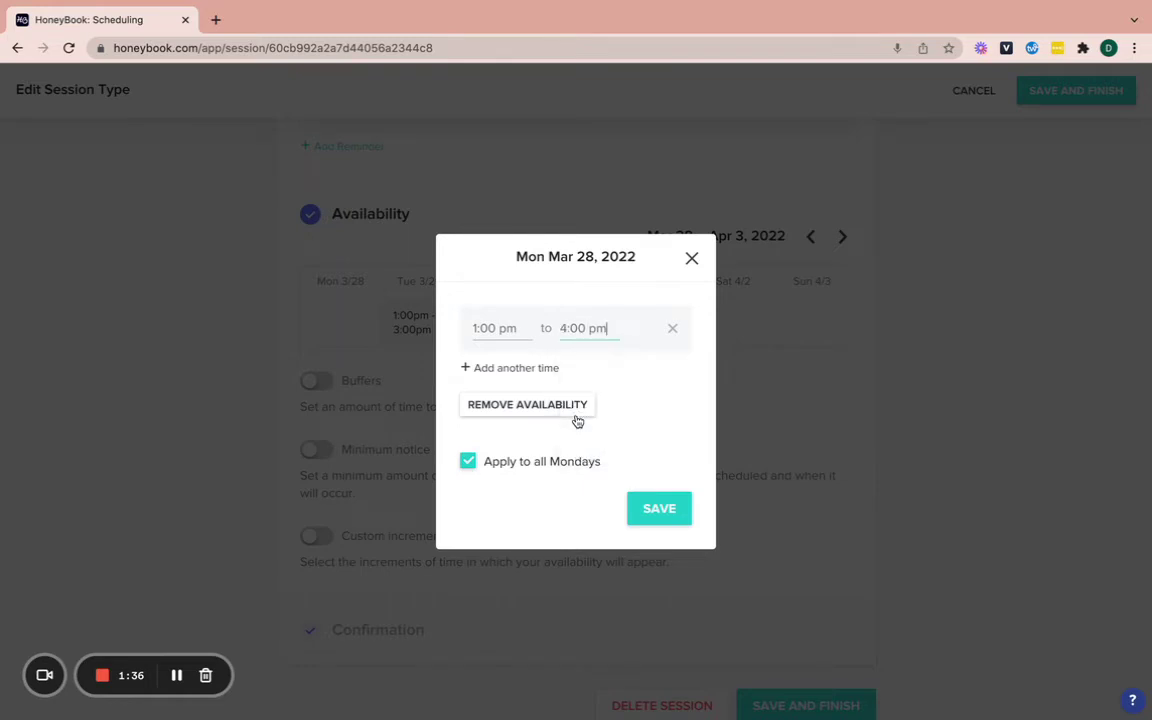
left_click(466, 464)
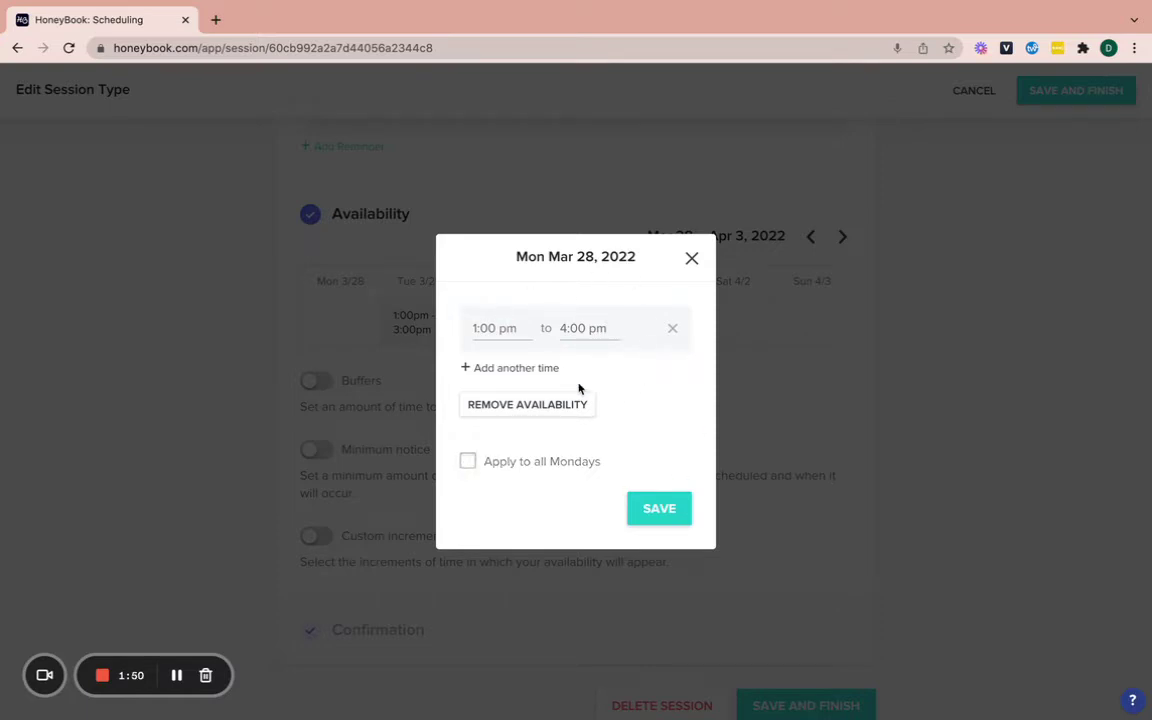
left_click(691, 260)
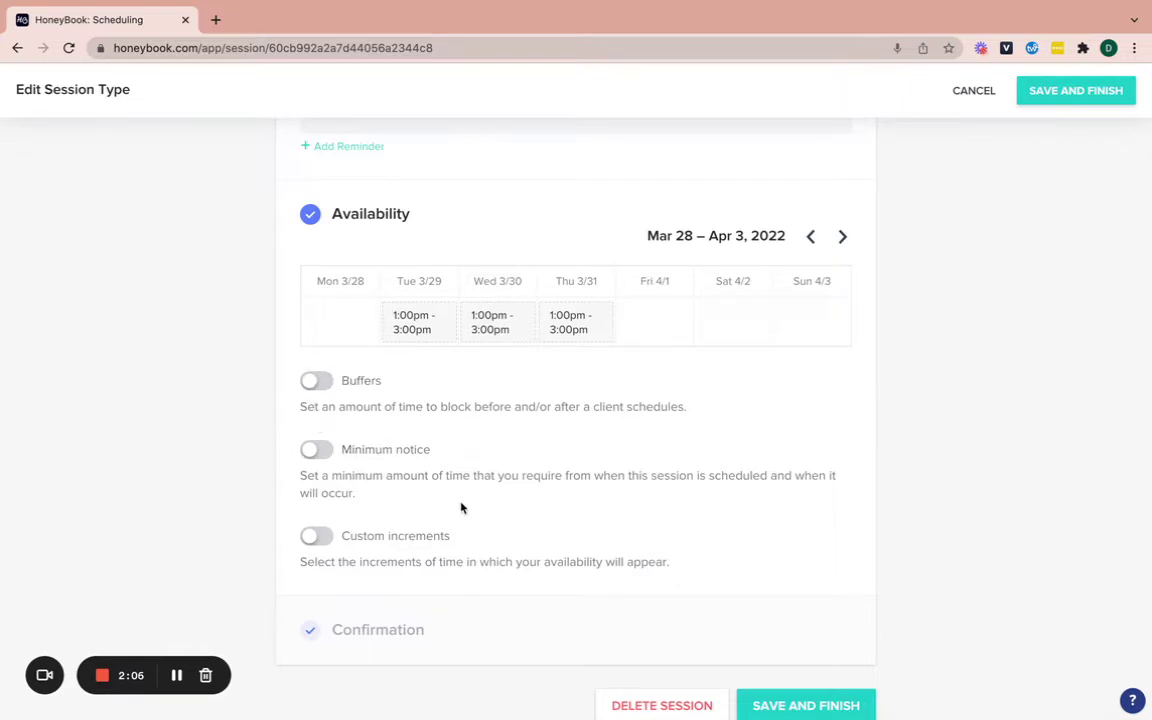
Step: Review the Confirmation section, then save the Client Calls session with Save and Finish
left_click(383, 631)
scroll(455, 458, "down", 5)
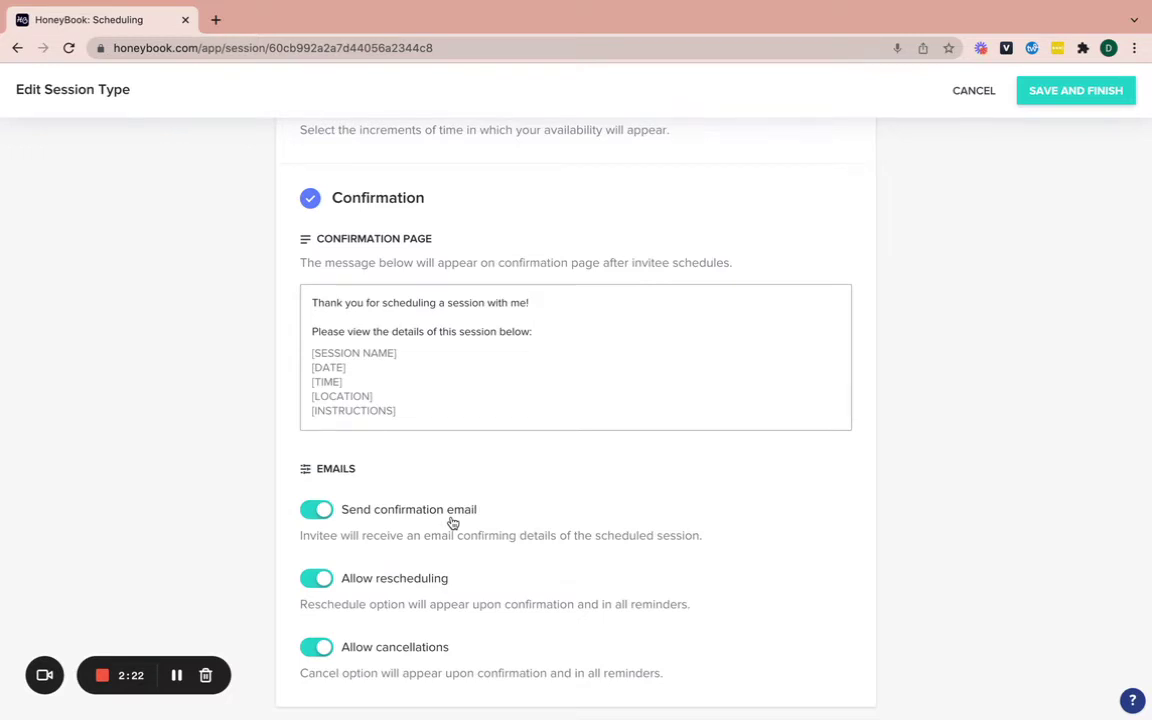
scroll(389, 547, "down", 1)
scroll(389, 547, "down", 1)
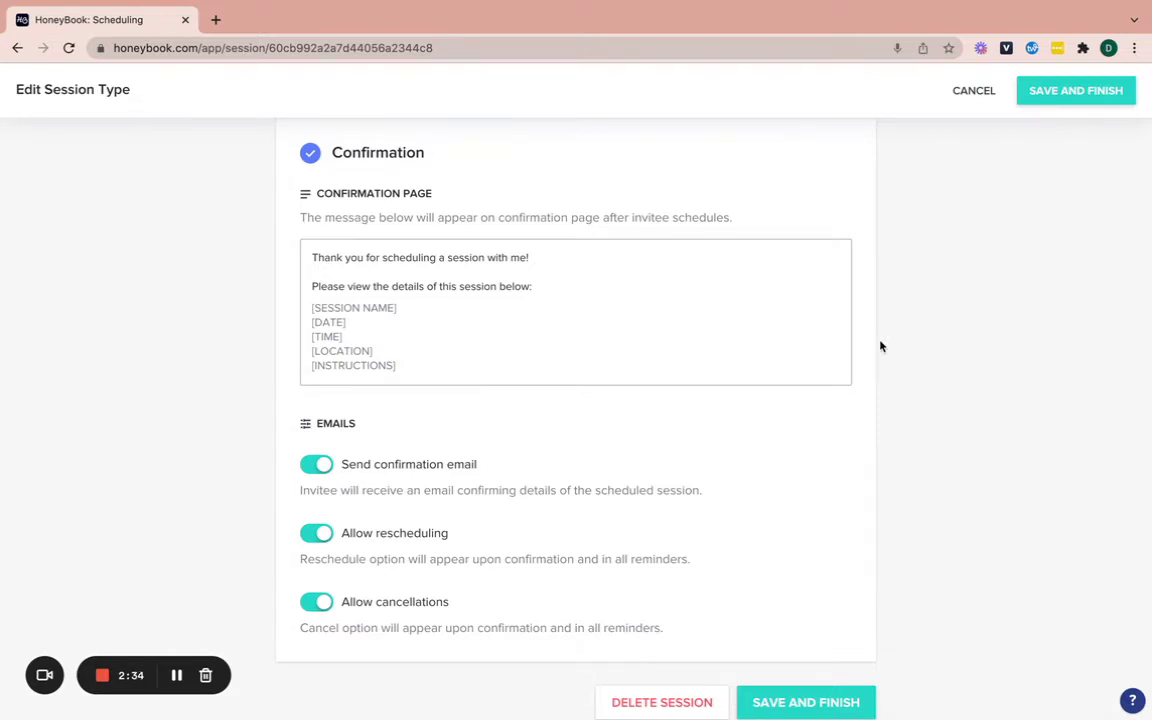
left_click(1044, 92)
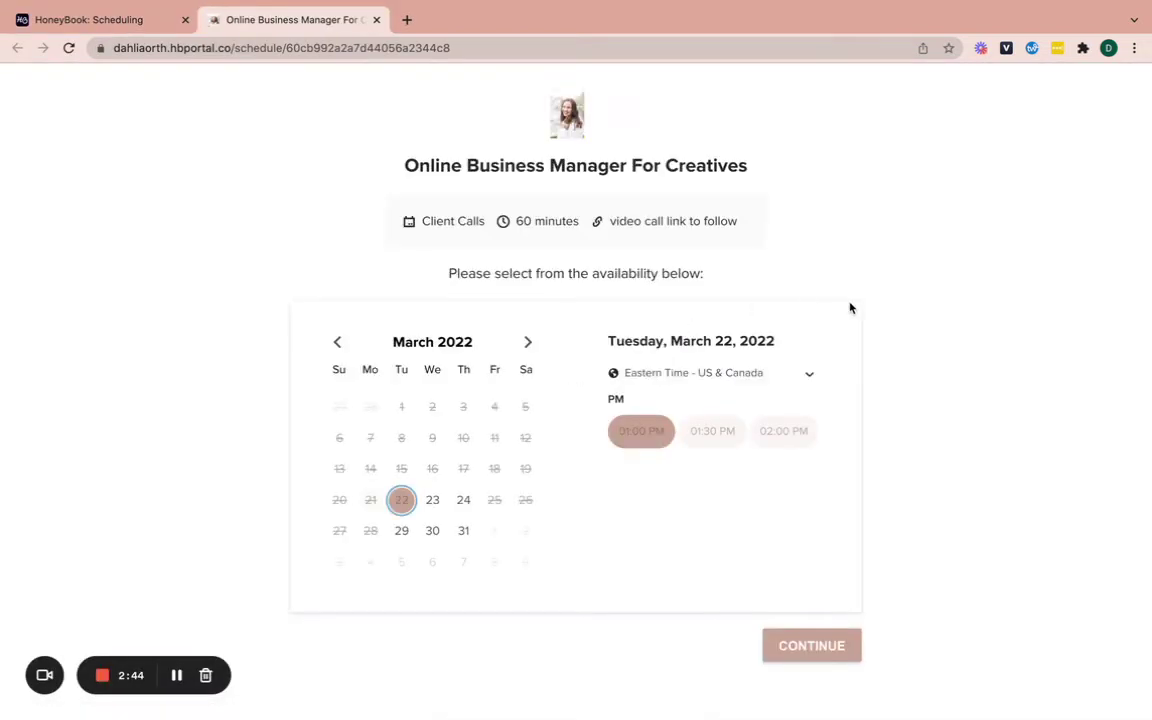
left_click(463, 530)
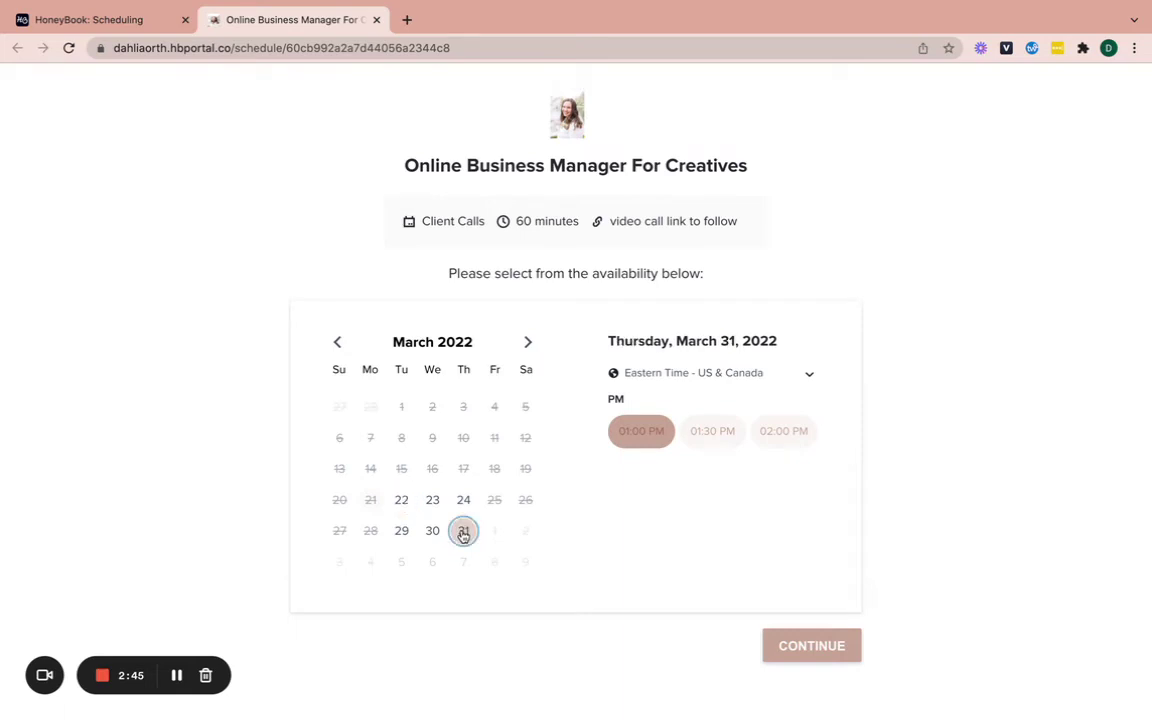
left_click(720, 438)
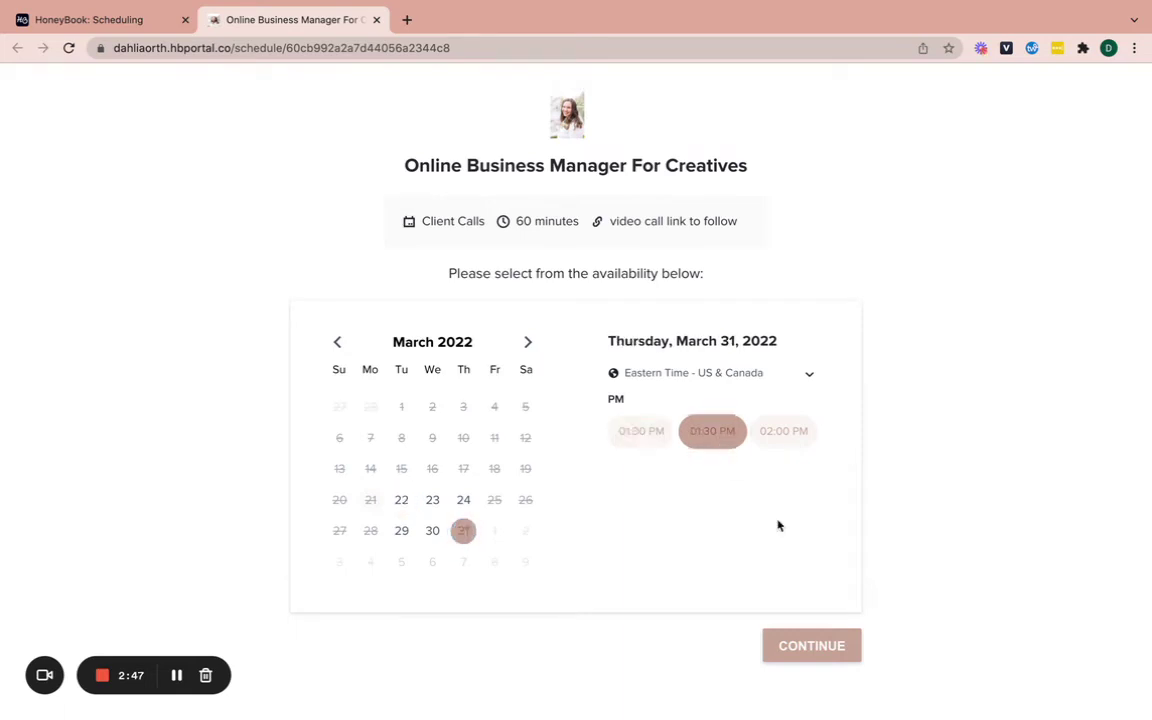
left_click(819, 646)
scroll(603, 447, "down", 1)
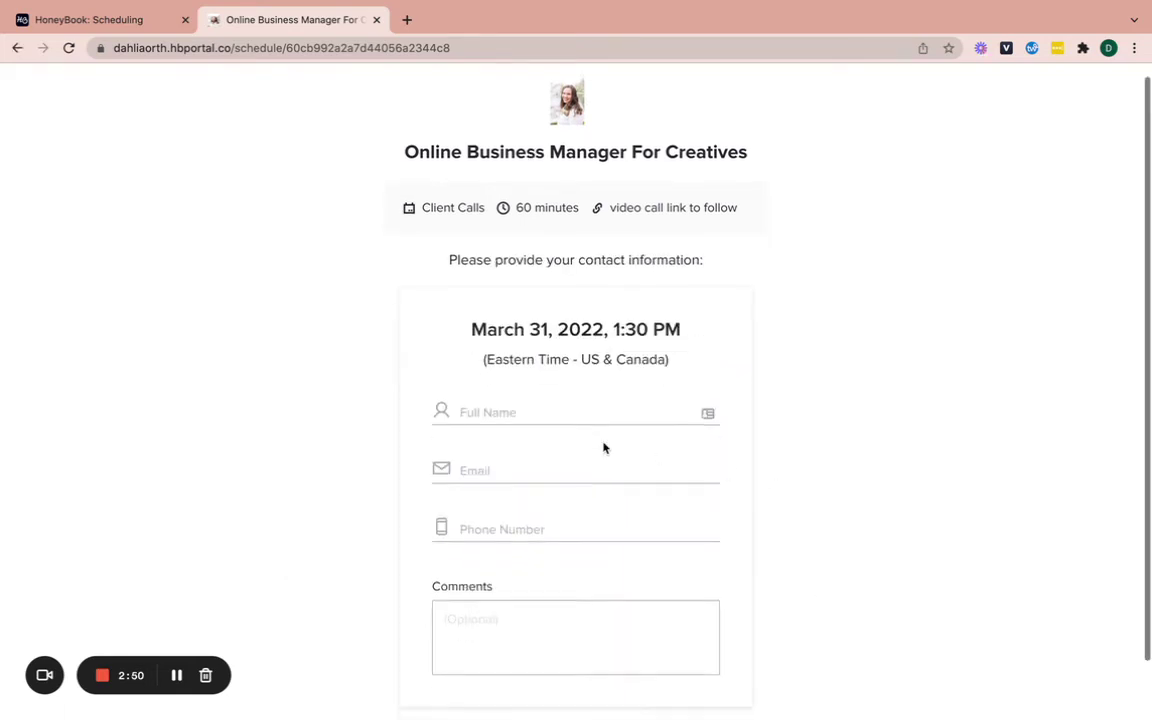
scroll(603, 447, "down", 1)
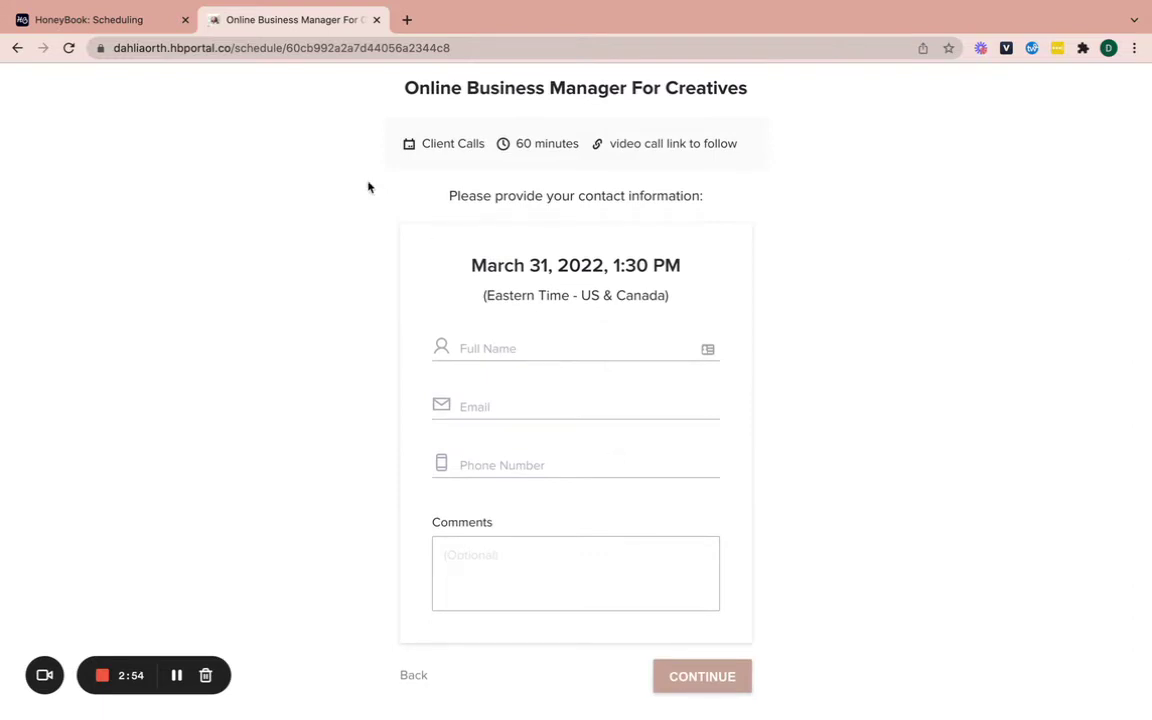
left_click(376, 19)
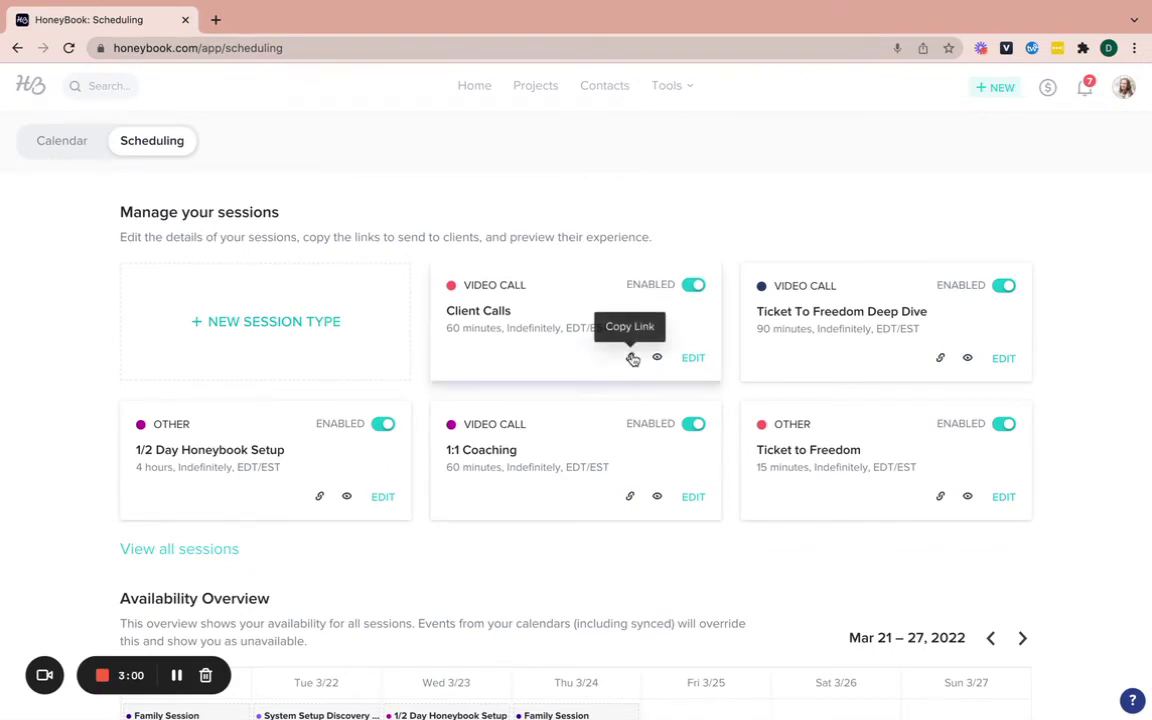
Step: Open the 'NEW Inquiry Response - March 2022' template from My Templates
mouse_move(668, 96)
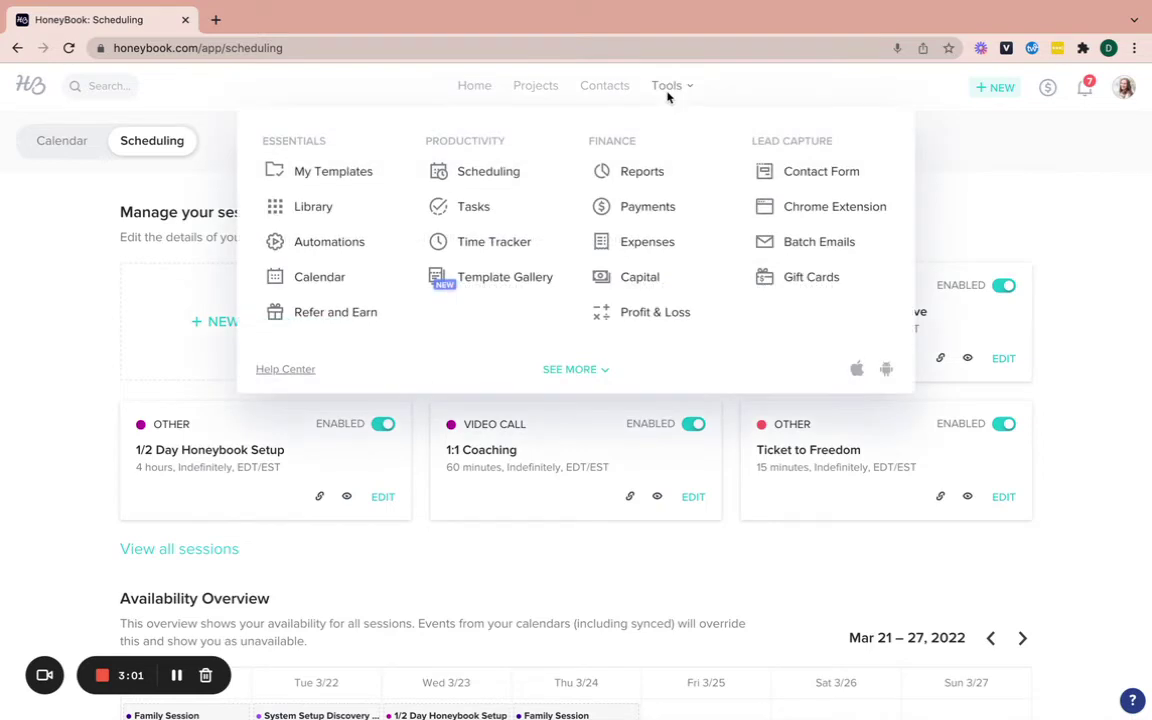
left_click(368, 175)
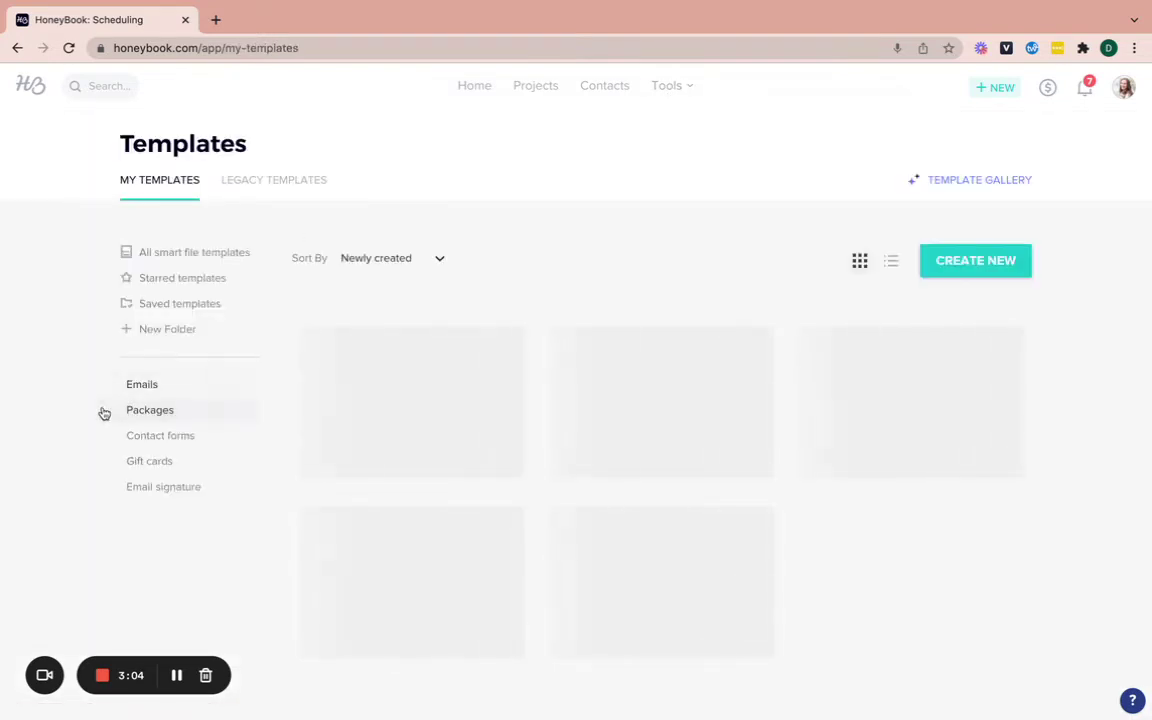
left_click(592, 405)
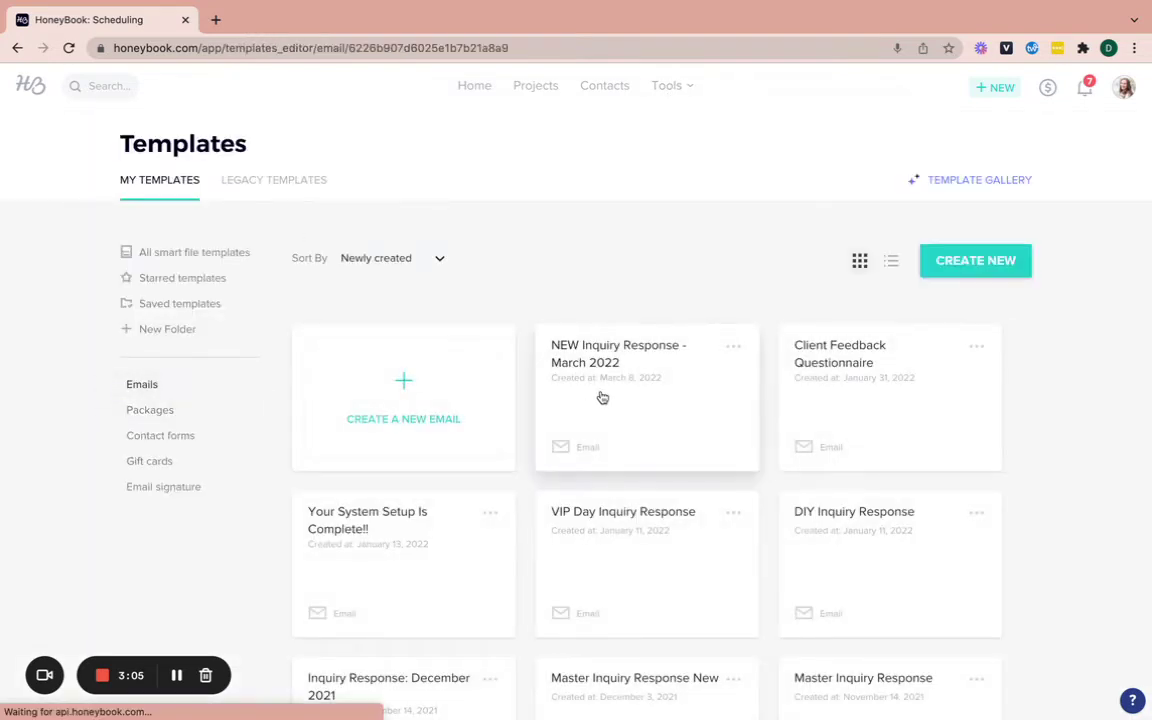
Step: Add a discovery-call line ending 'You can click HERE to schedule a time!' above the signature
left_click(499, 308)
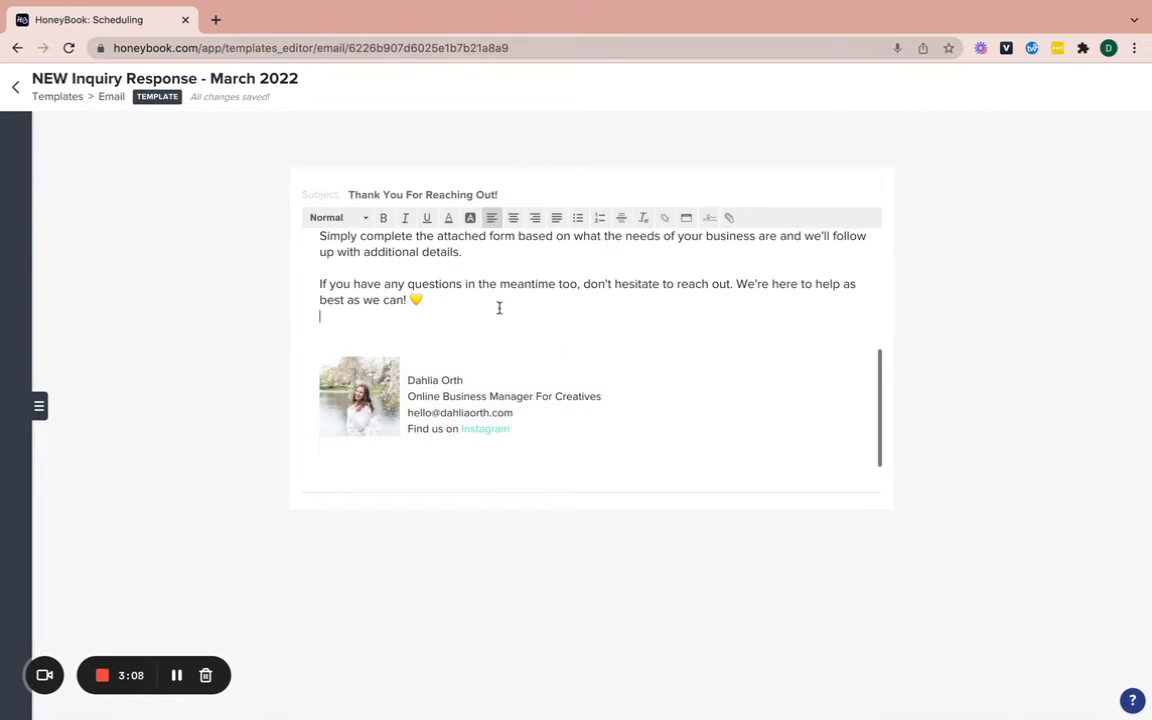
key("Return")
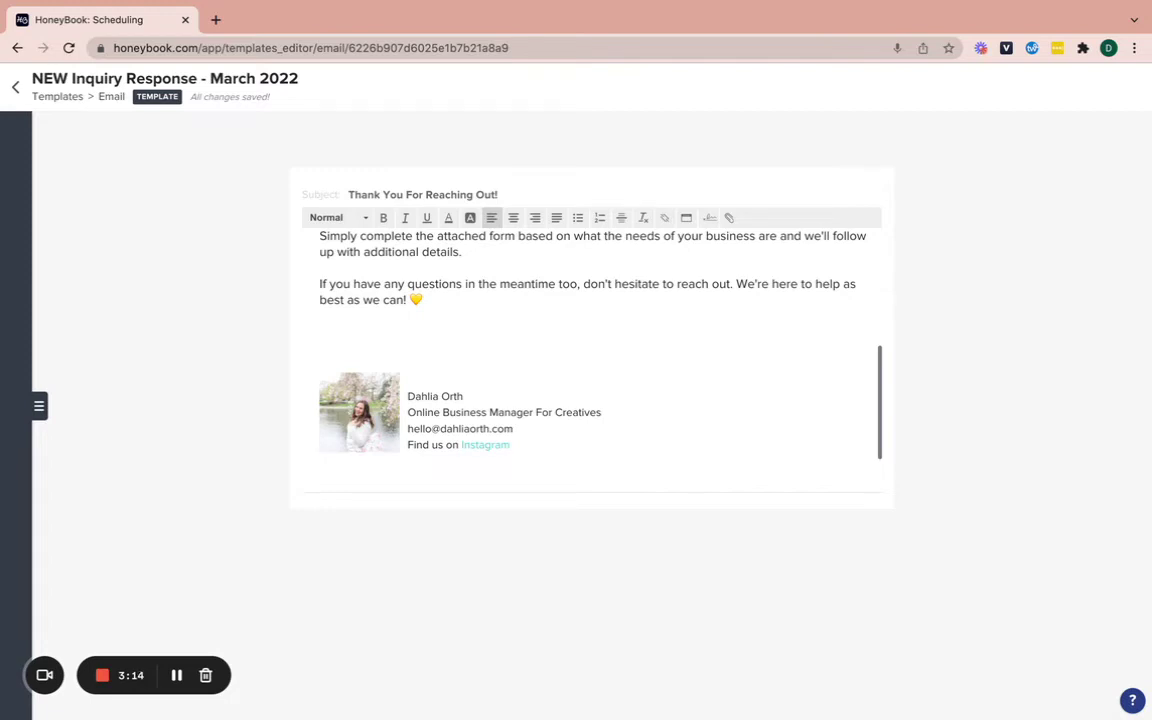
type("The next step is to schedule a dis")
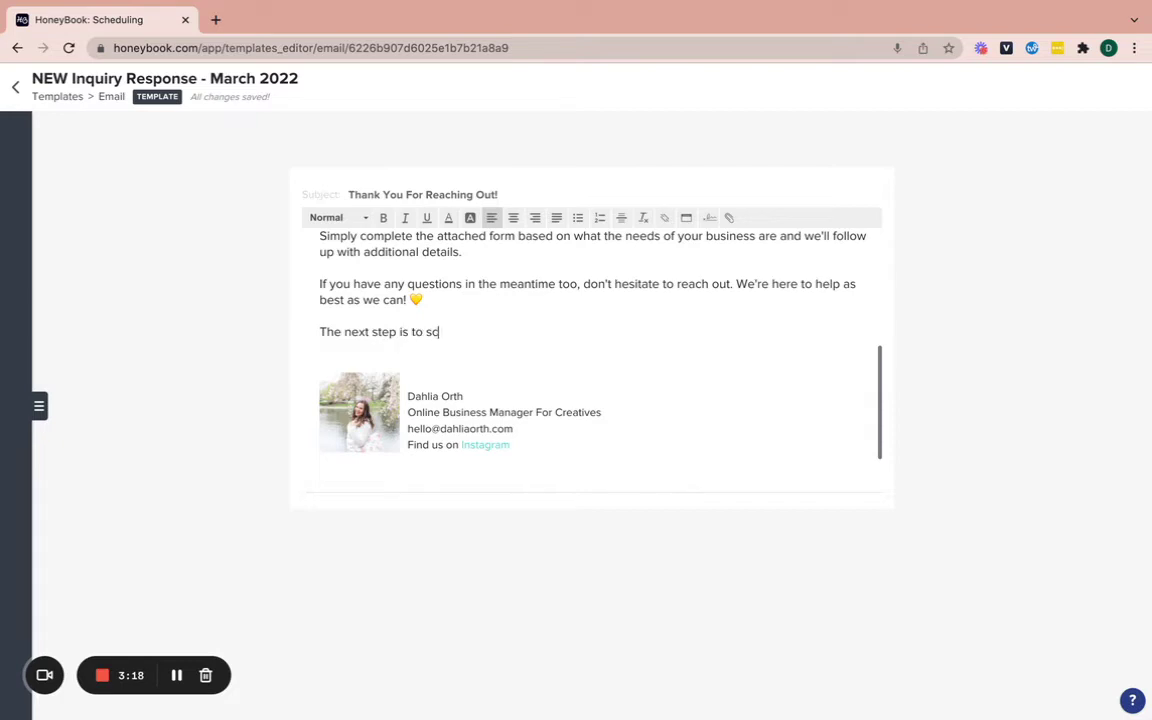
type("ry call ")
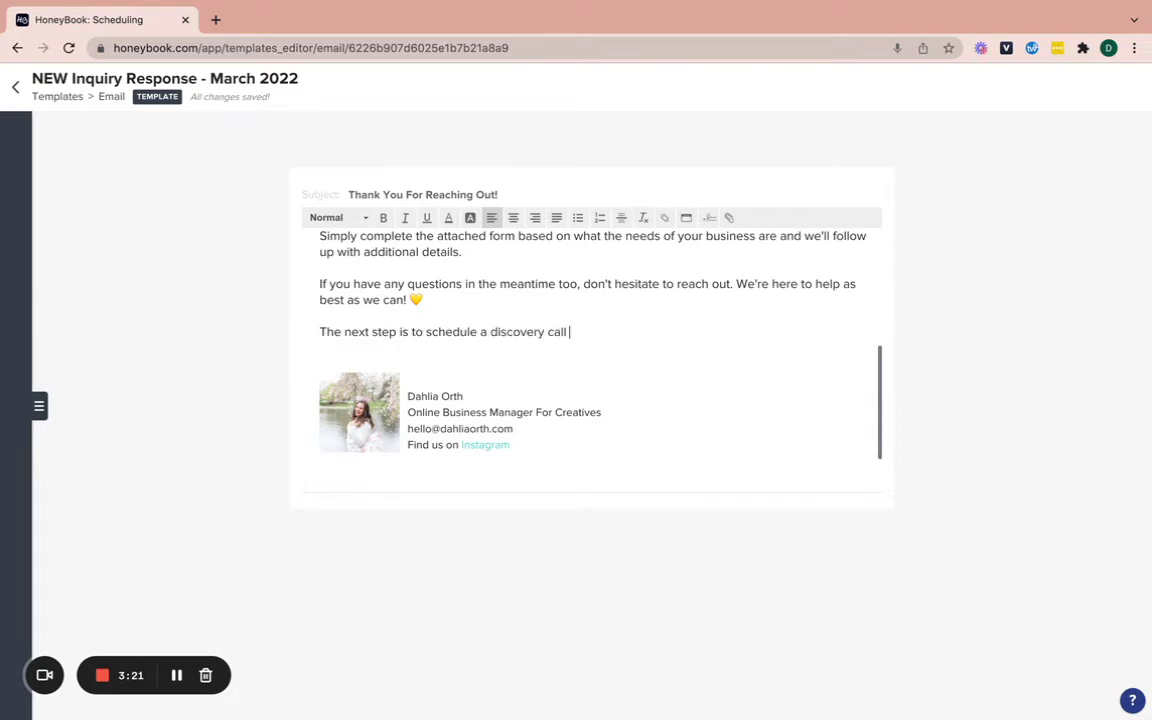
type("to ensure we are")
key("BackSpace")
key("BackSpace")
key("BackSpace")
key("BackSpace")
type("w")
key("BackSpace")
key("BackSpace")
type("woul")
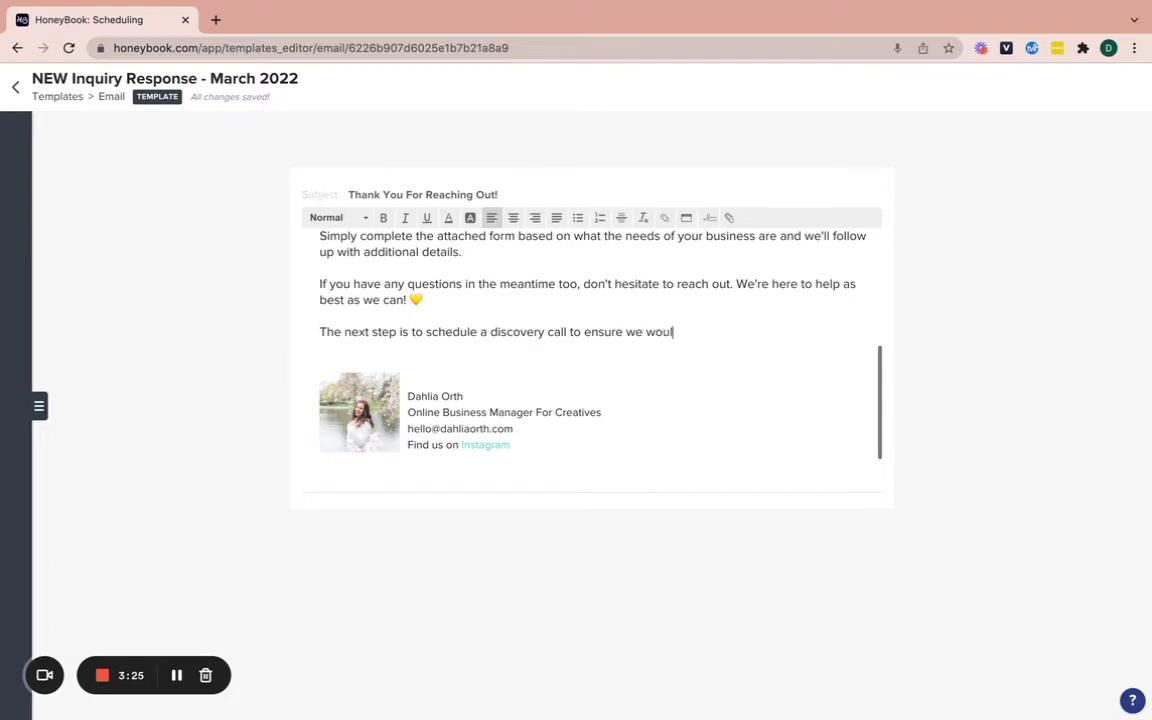
type("d be a good fit working tog")
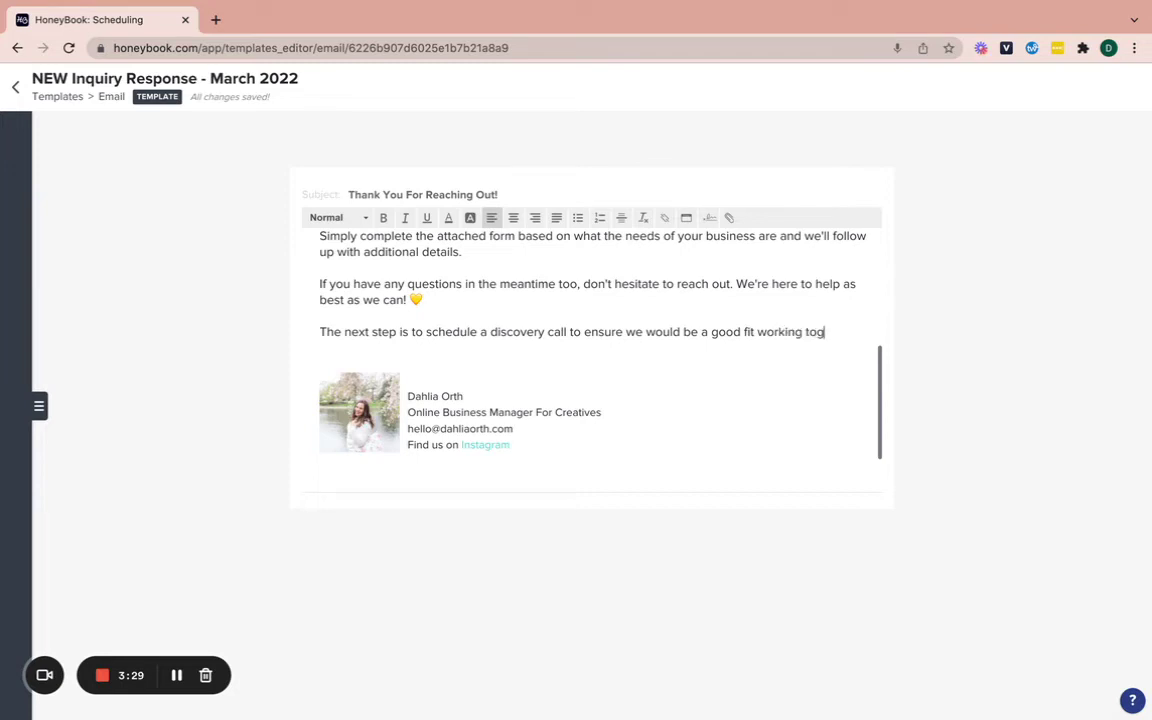
type("ether . You can click ")
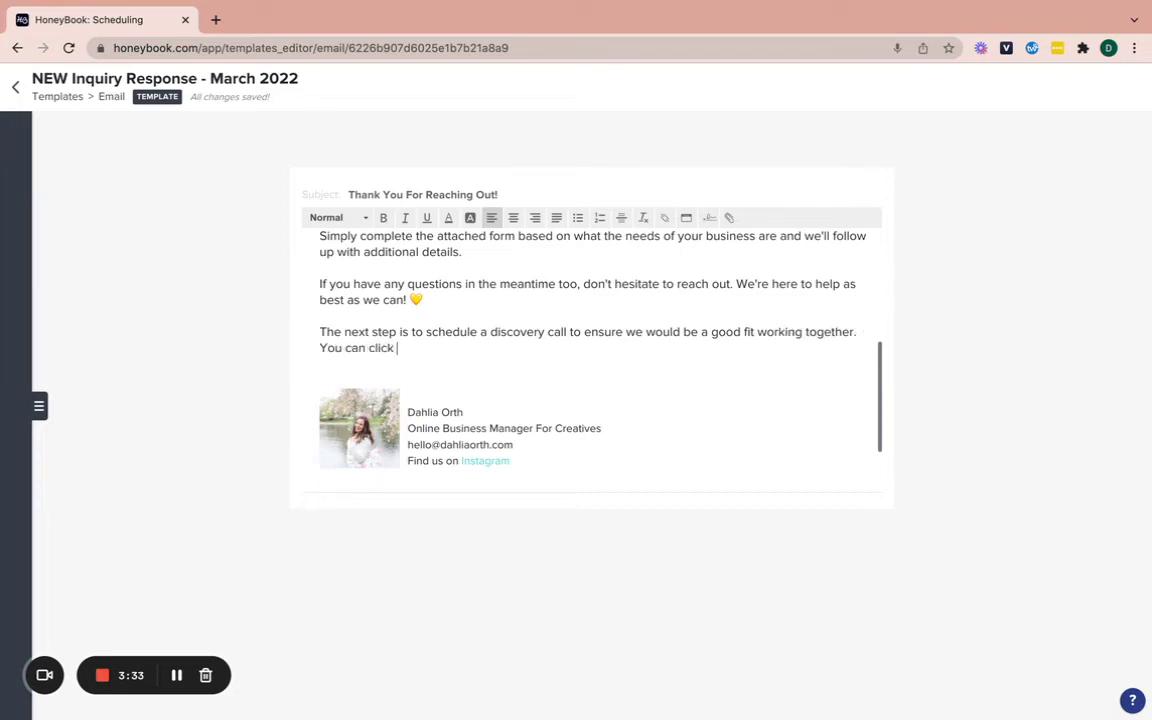
type("HERE to schedule a time!")
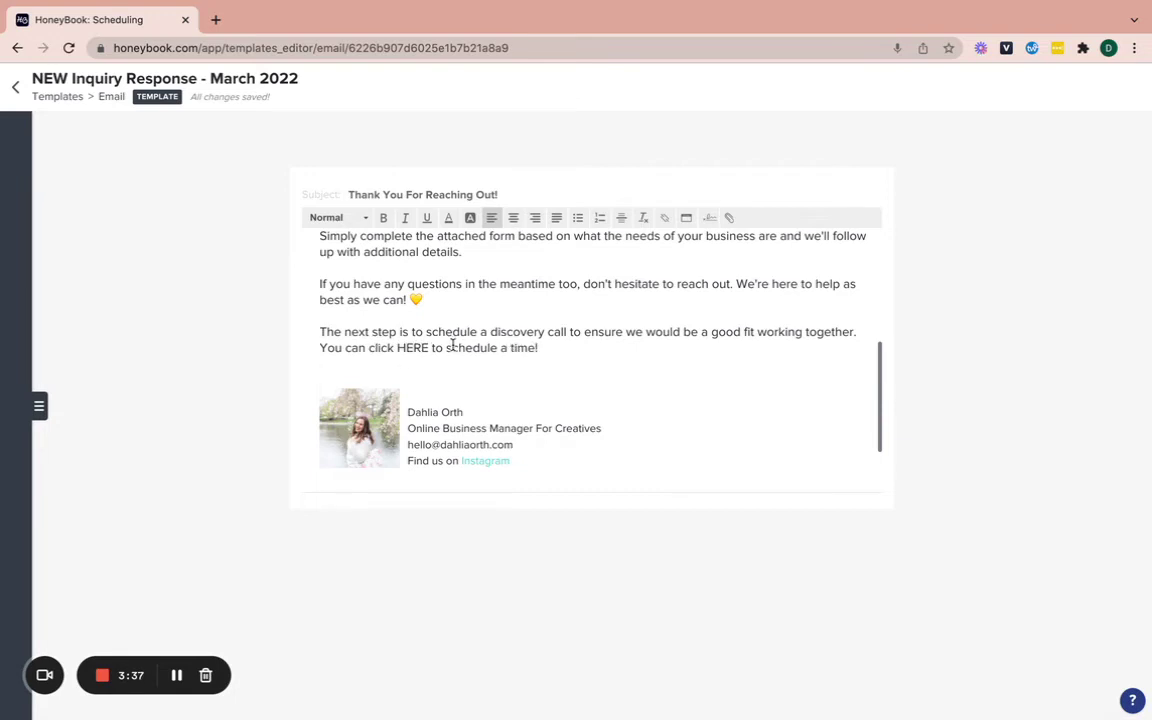
Step: Link the word HERE to the pasted scheduler page URL
double_click(425, 349)
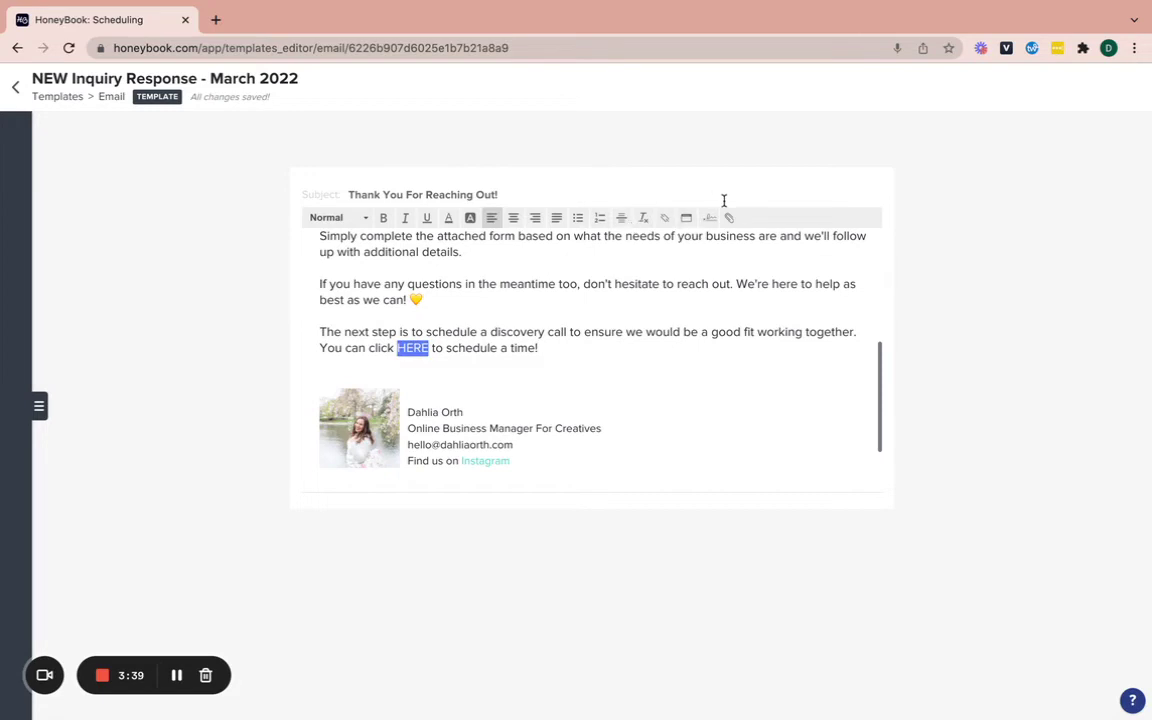
left_click(663, 218)
type("HERE")
left_click(725, 271)
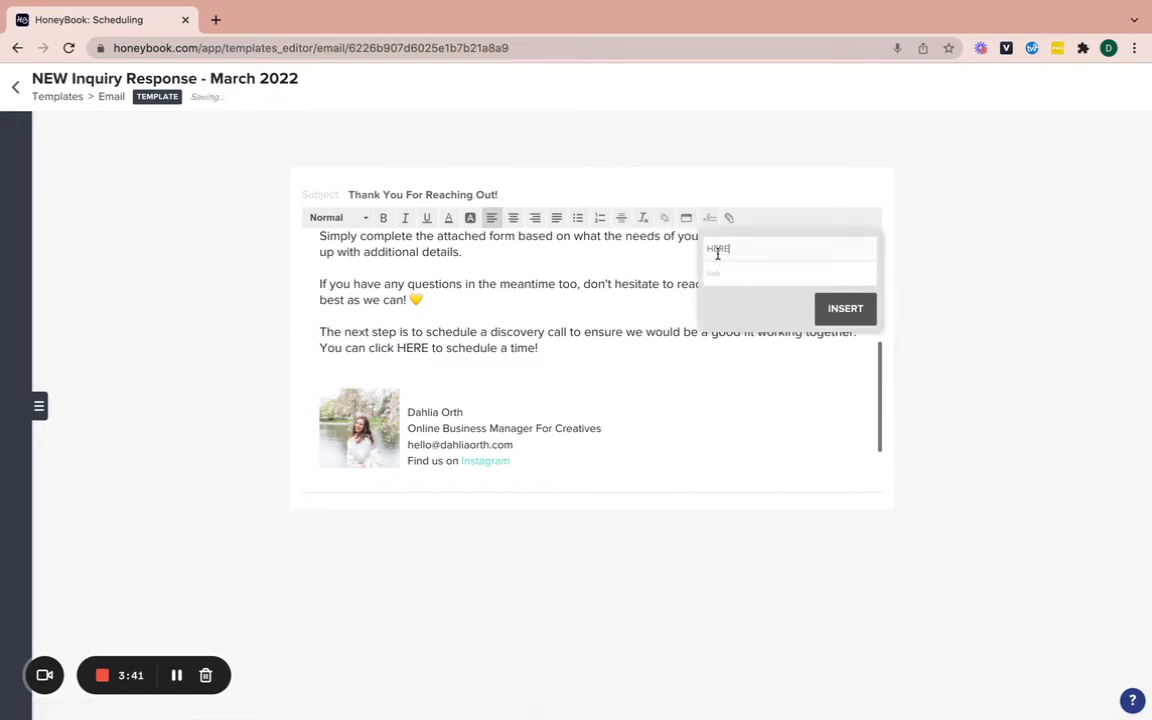
key("super+v")
left_click(845, 308)
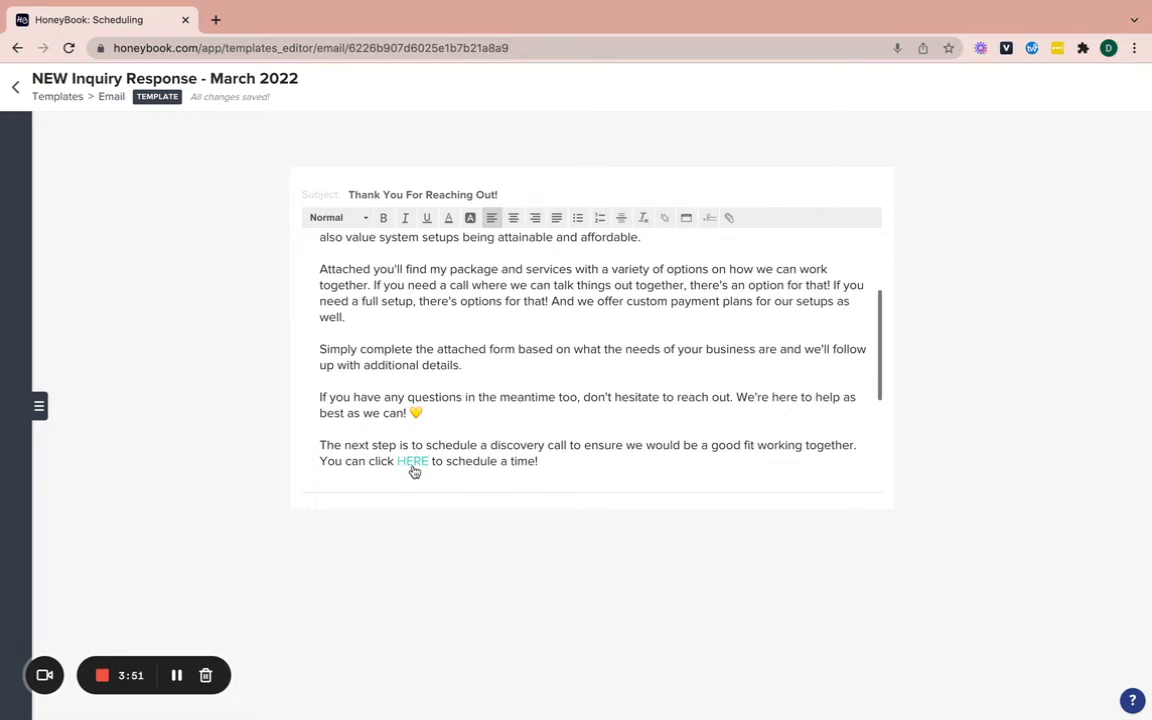
Step: Check the HERE link, then open a new browser tab to test it
left_click_drag(427, 465, 399, 416)
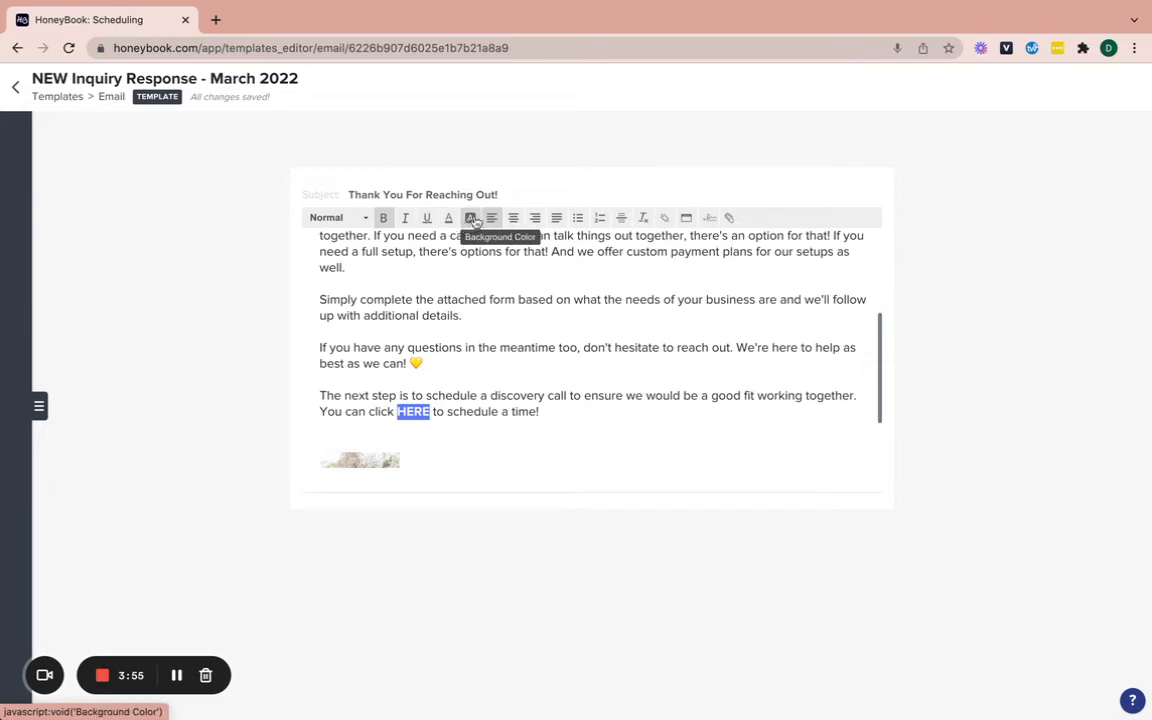
left_click(542, 411)
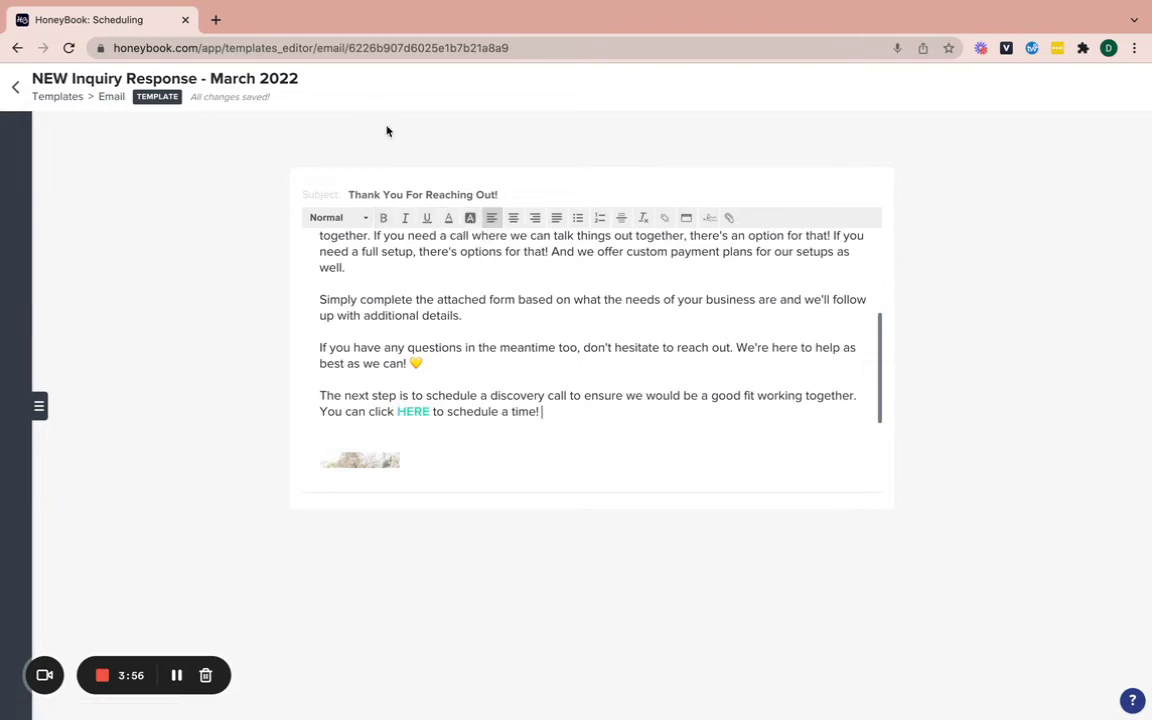
left_click(215, 20)
Step: Load the scheduler URL in the new tab to verify it, then close that tab
type("https://dahliaorth.hbportal.co/schedule/60cb992a2a7d44056a2344c8")
key("Return")
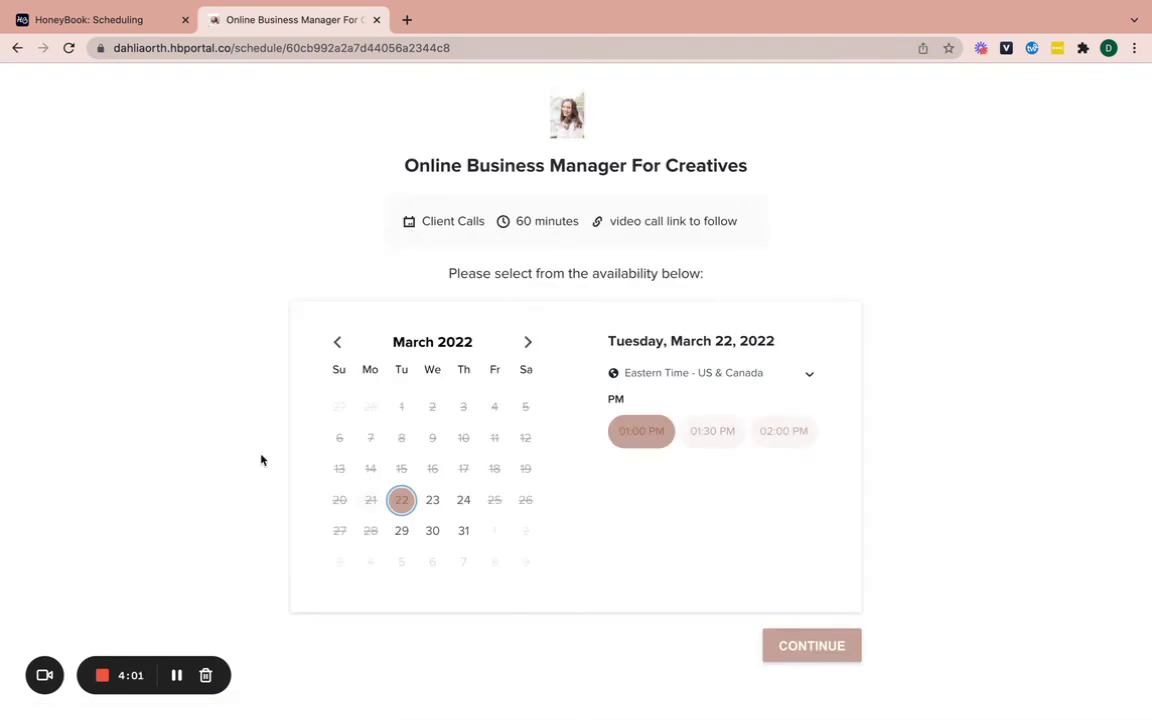
left_click(376, 20)
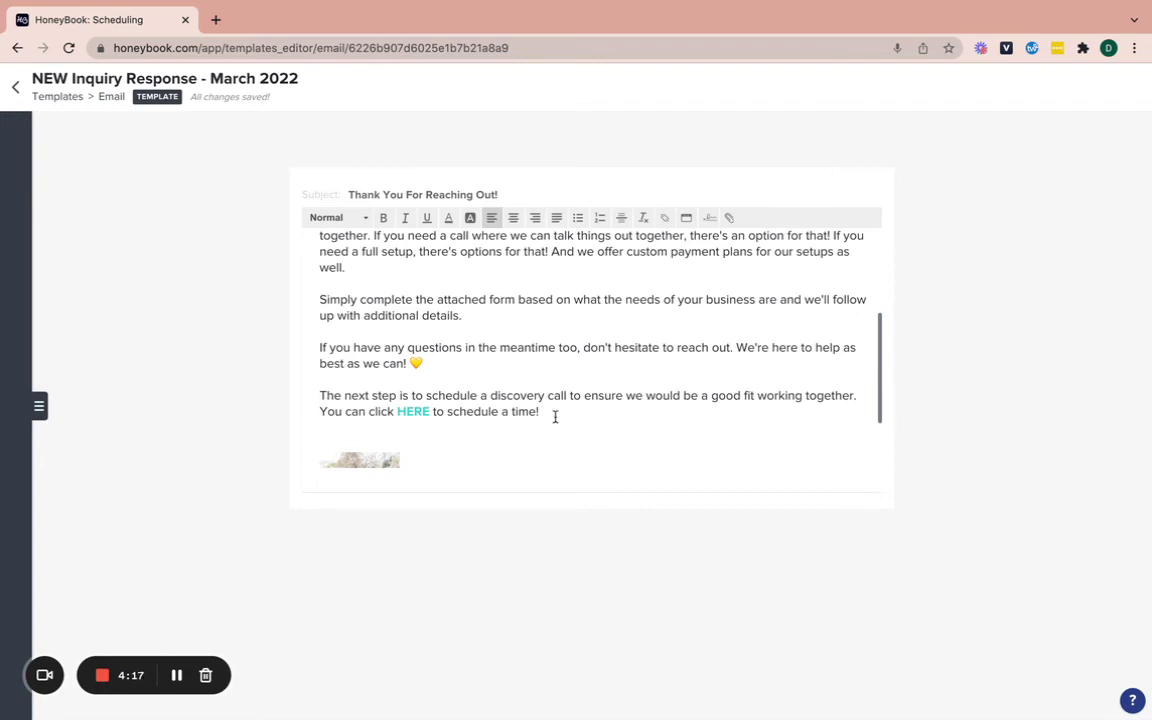
Step: Delete the discovery-call paragraph, return to the templates list and open the Tools menu
left_click_drag(550, 412, 306, 398)
key("BackSpace")
key("BackSpace")
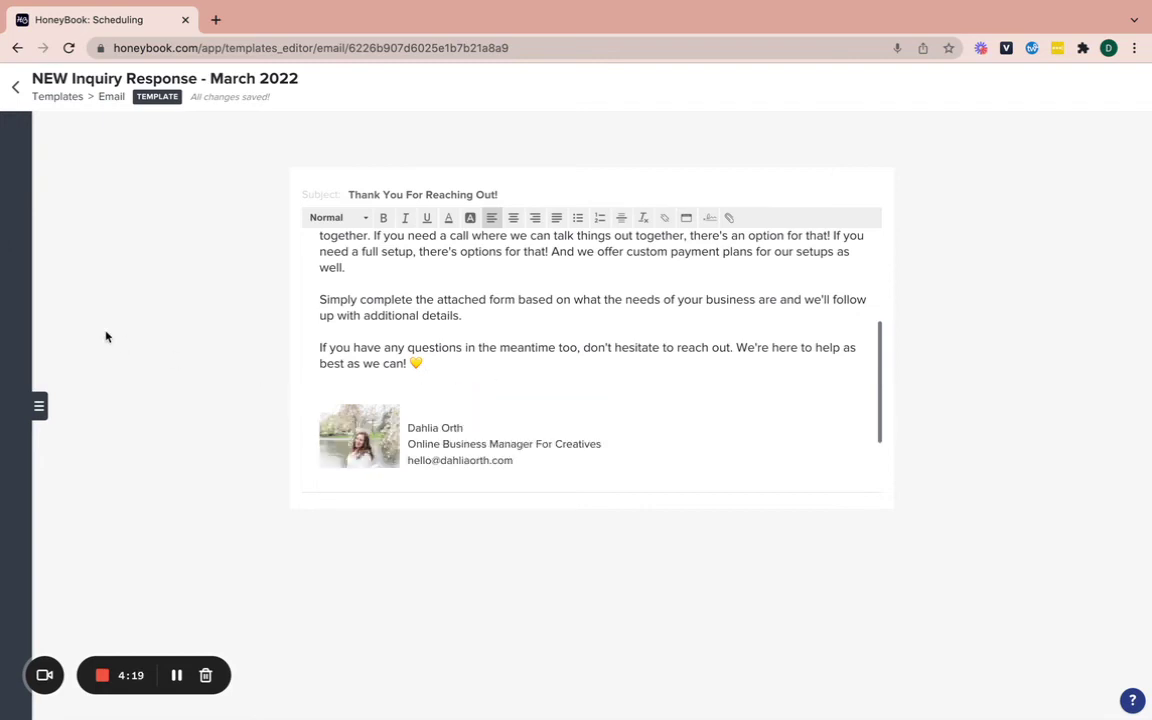
left_click(14, 88)
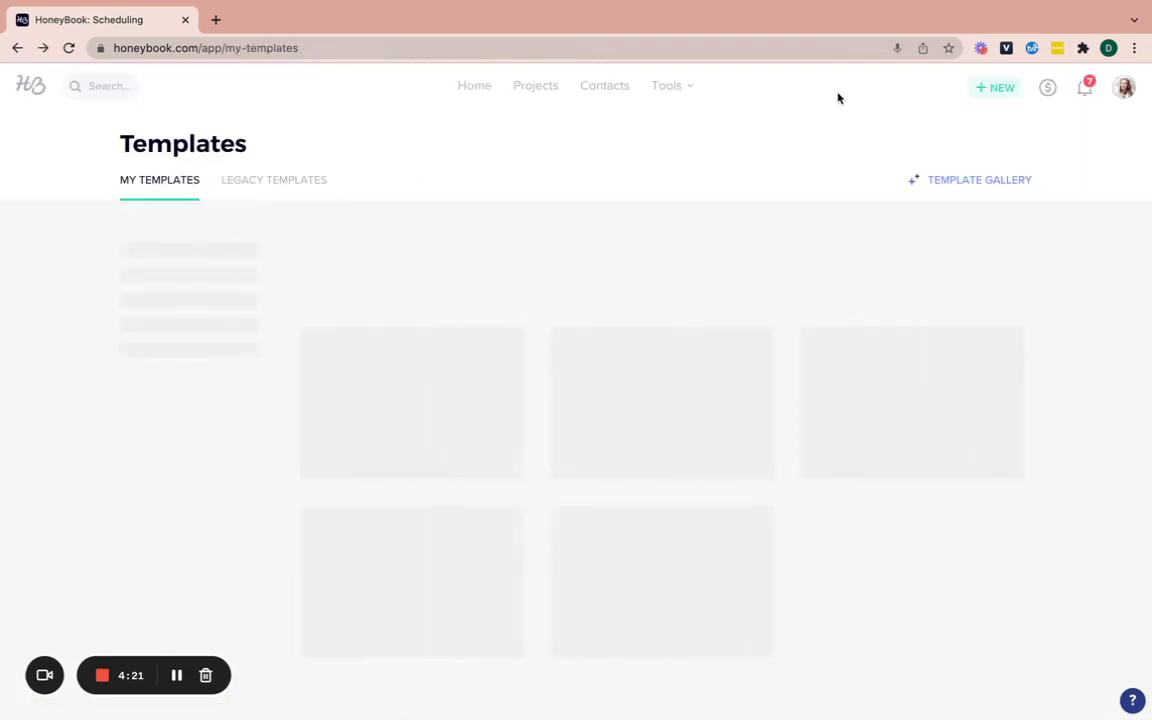
left_click(662, 88)
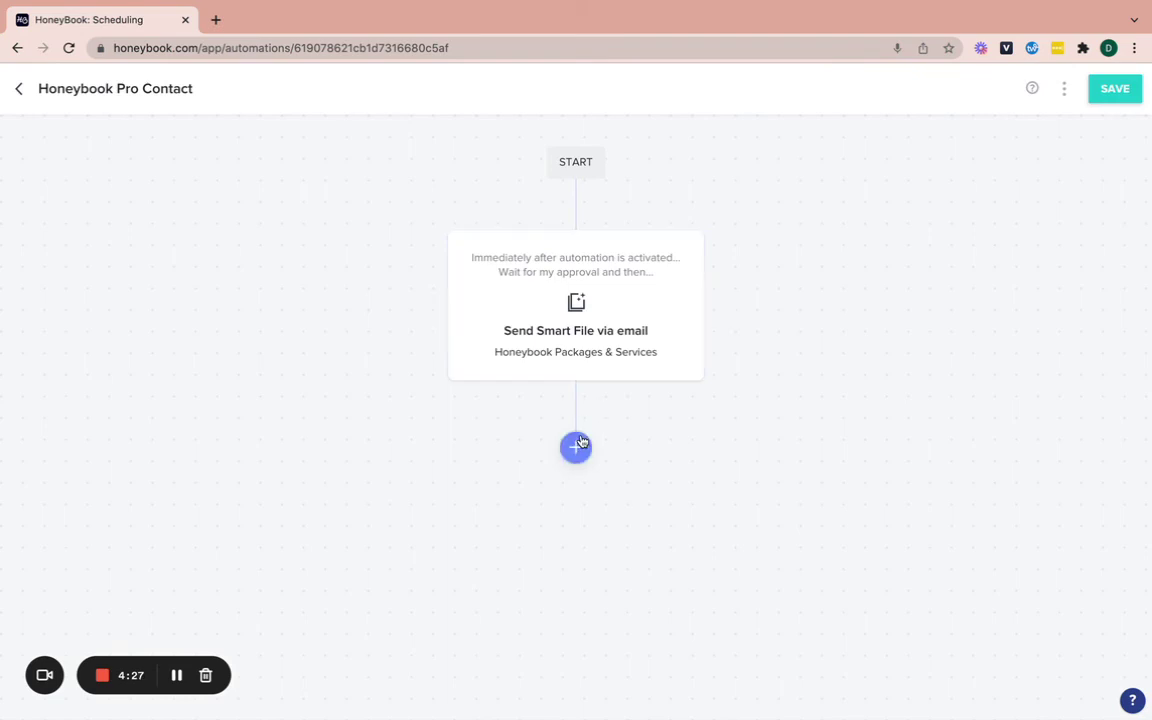
Step: Insert a Send Email step after Send Smart File using 'NEW Inquiry Response - March 2022'
left_click(576, 446)
left_click(579, 322)
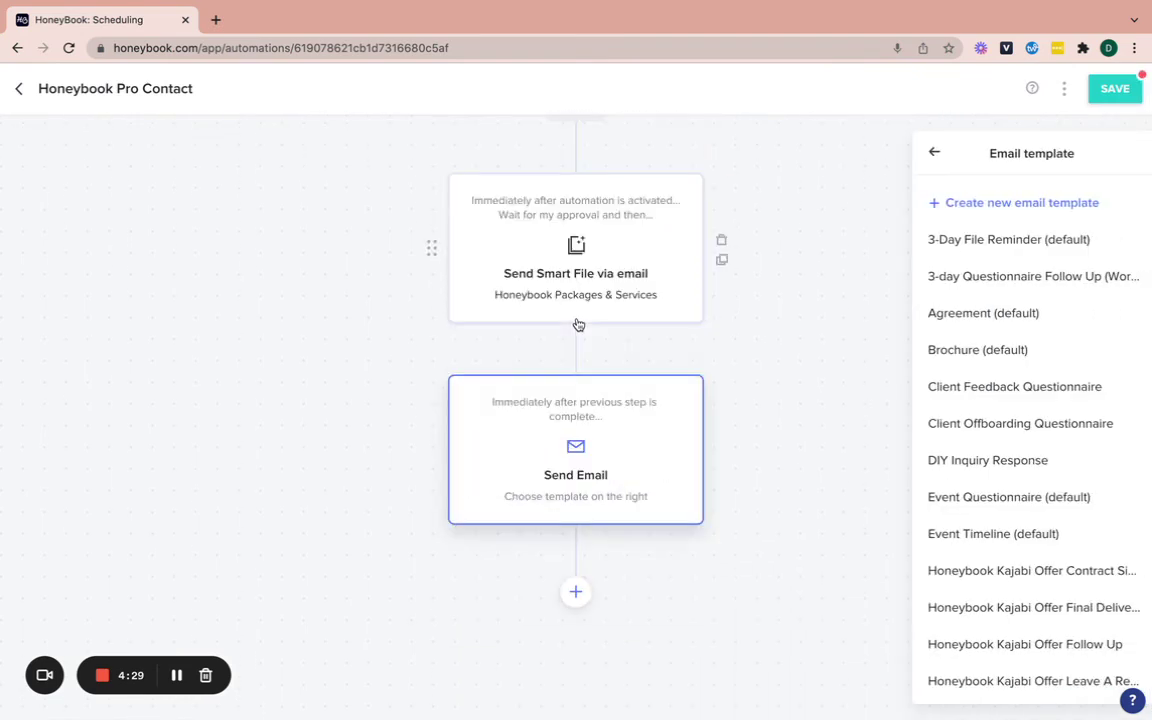
scroll(971, 440, "down", 5)
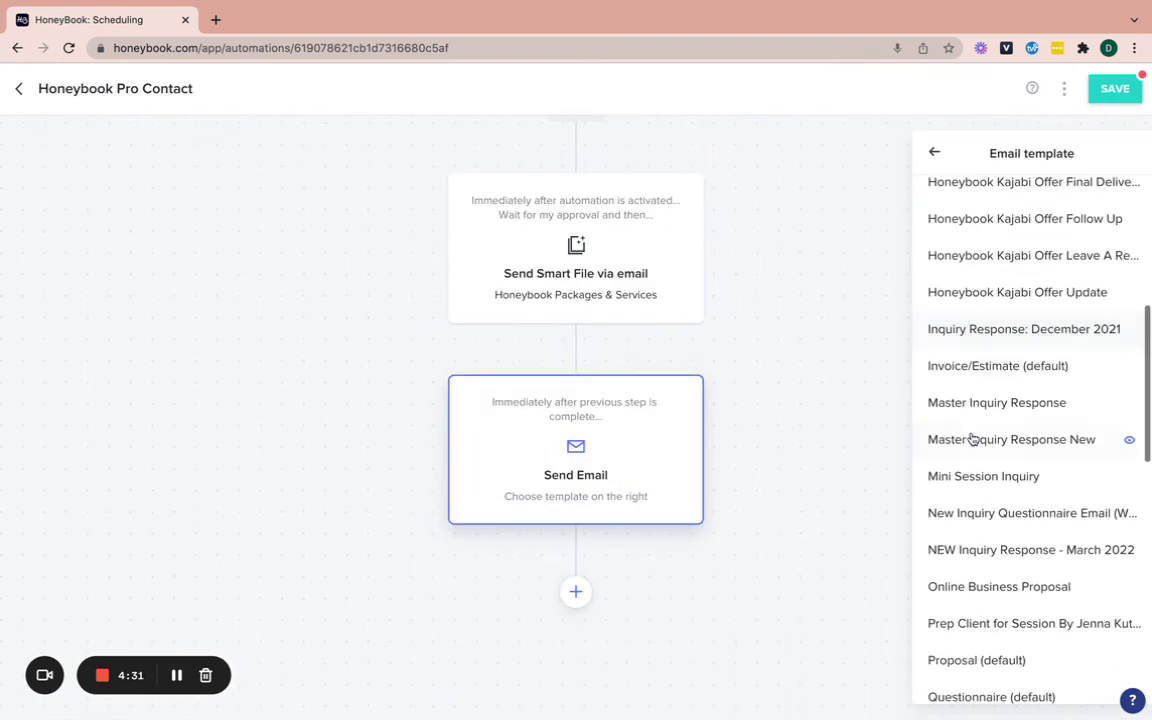
left_click(972, 548)
mouse_move(758, 442)
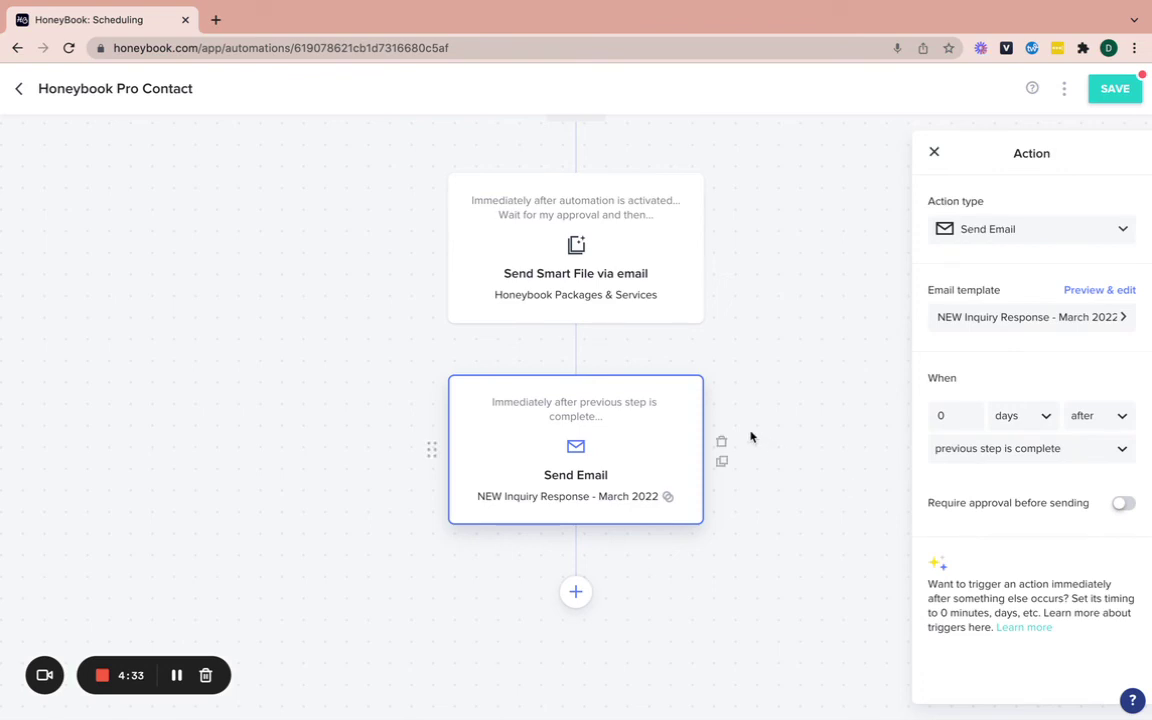